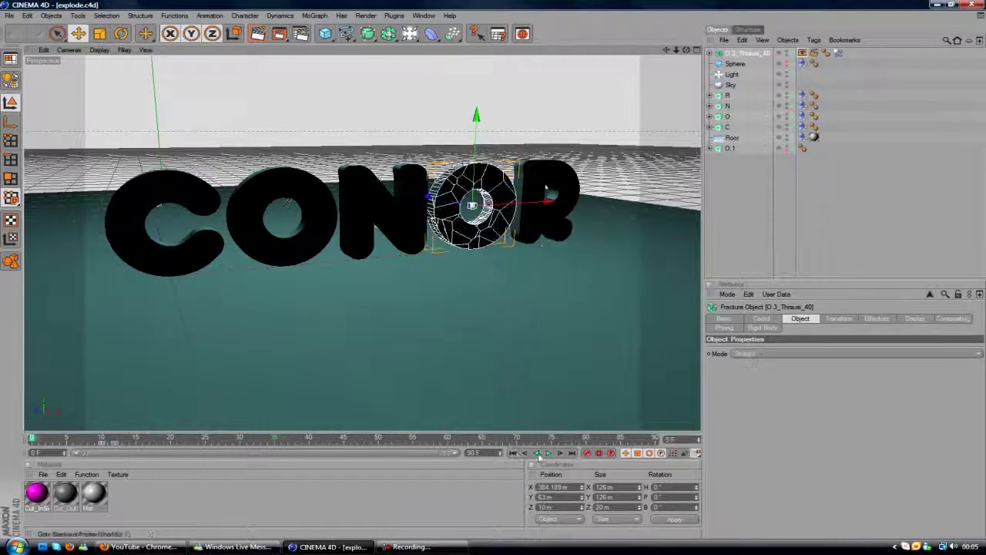
Play back the explosion animation of the shattered letter O from frame 0 and scrub to frame 90
{"action": "left_click", "coordinate": [548, 453]}
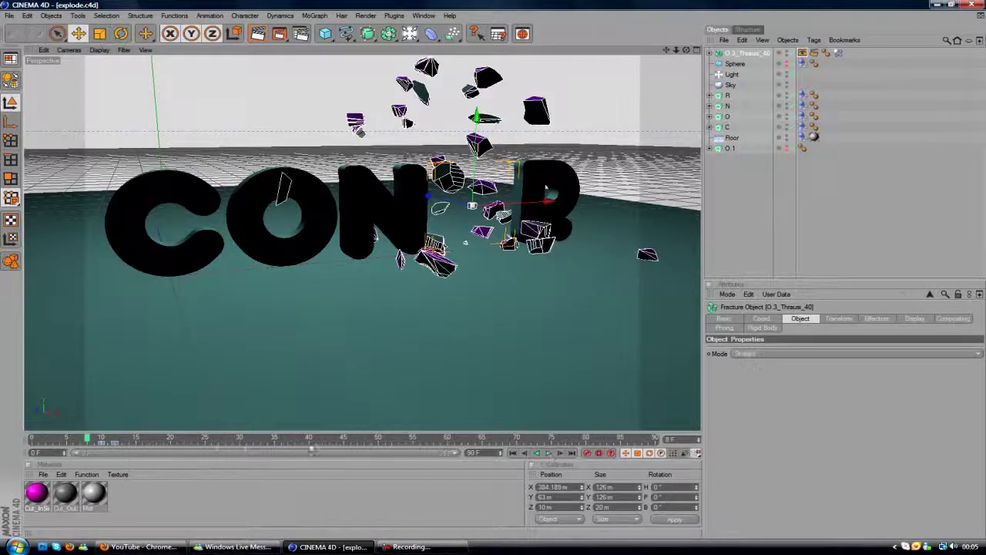
{"action": "left_click_drag", "start_coordinate": [87, 439], "coordinate": [2, 438]}
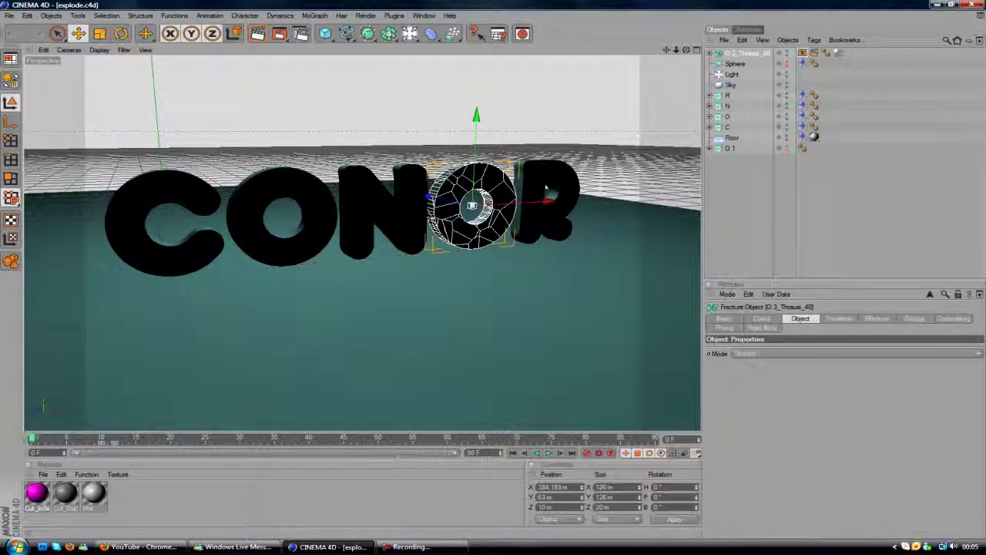
{"action": "left_click", "coordinate": [549, 452]}
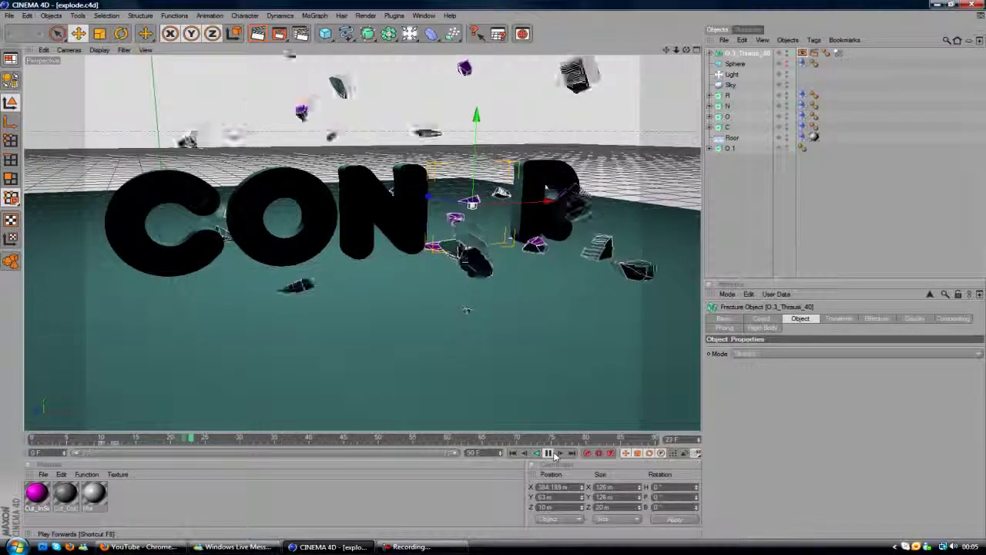
{"action": "left_click", "coordinate": [548, 452]}
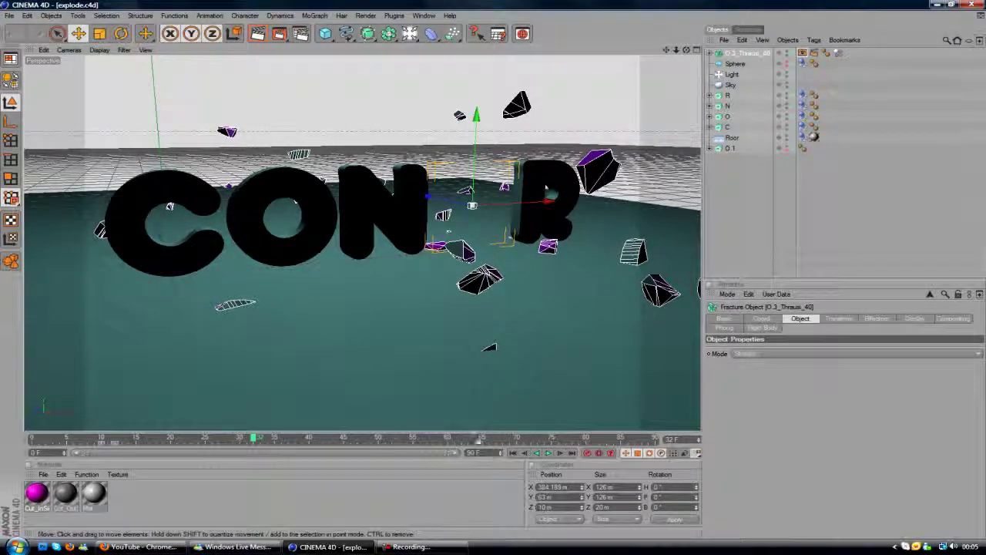
{"action": "left_click", "coordinate": [548, 452]}
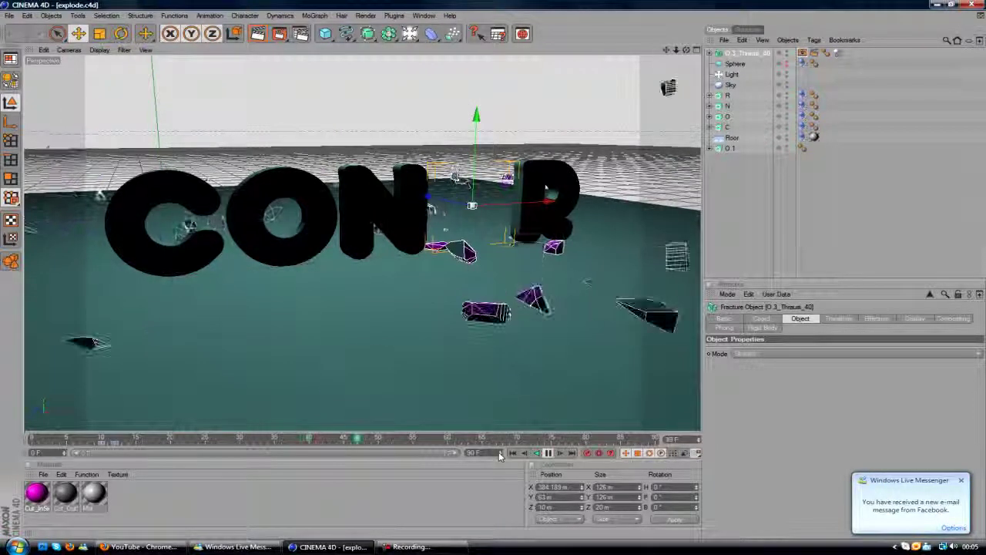
{"action": "left_click", "coordinate": [549, 453]}
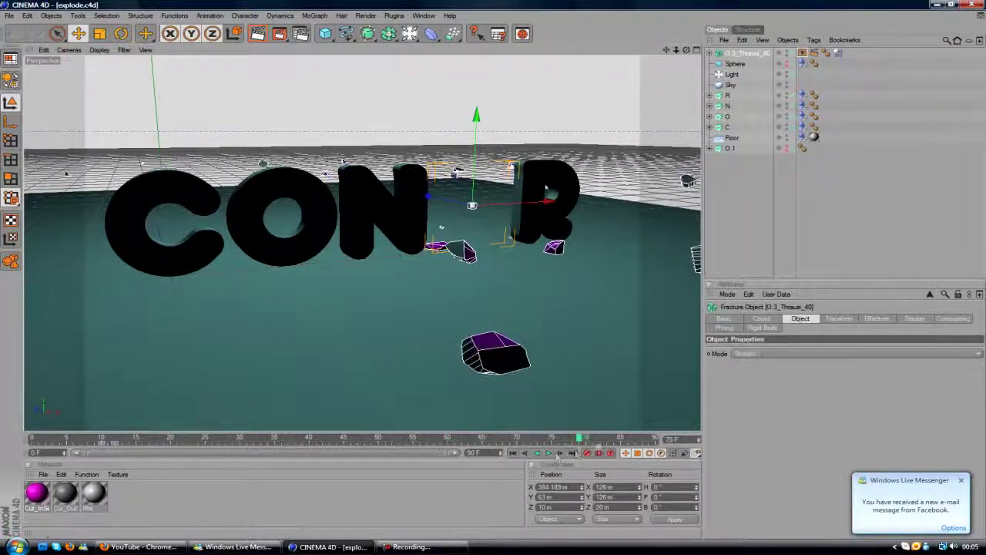
{"action": "left_click_drag", "start_coordinate": [583, 438], "coordinate": [655, 438]}
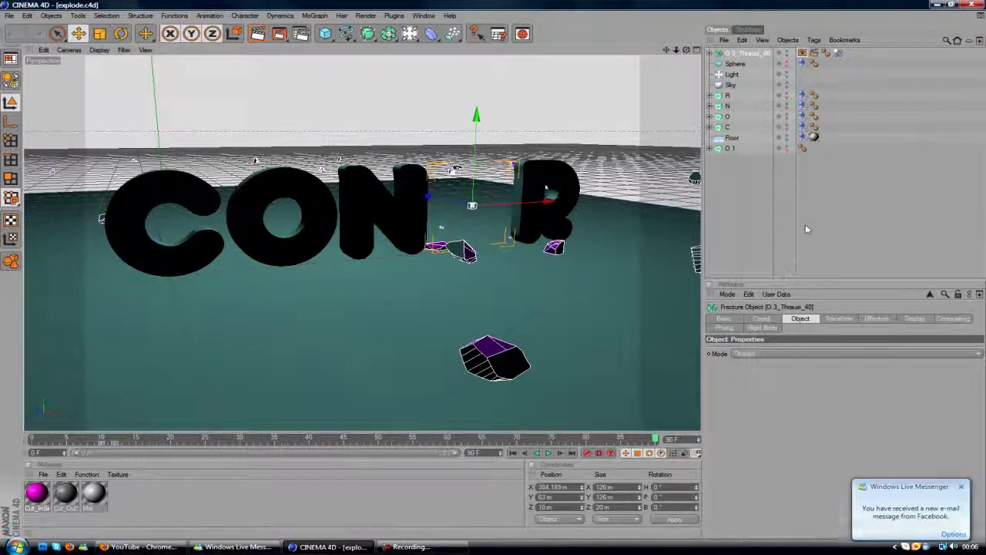
{"action": "left_click", "coordinate": [736, 150]}
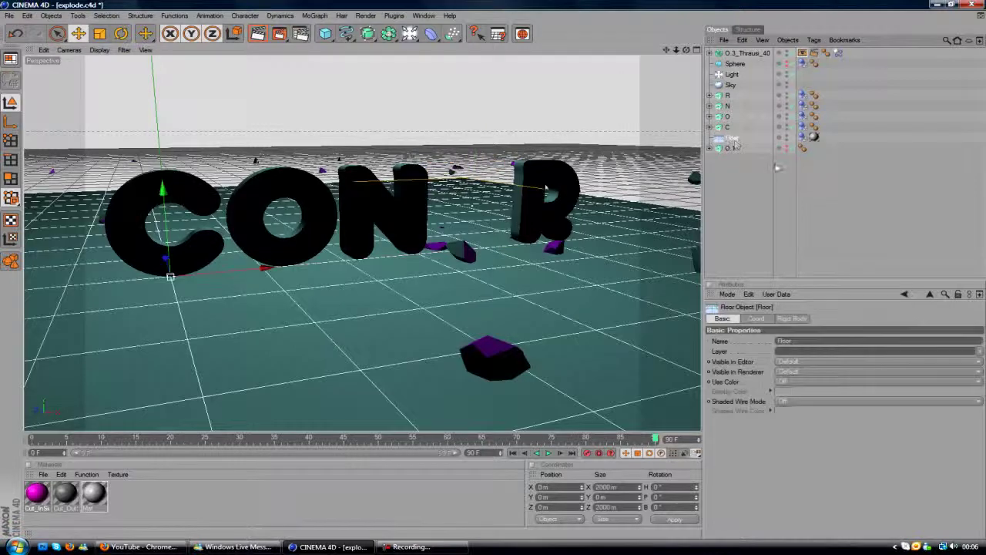
{"action": "left_click", "coordinate": [778, 167]}
Create a new project and add a Floor object to the scene
{"action": "left_click", "coordinate": [8, 15]}
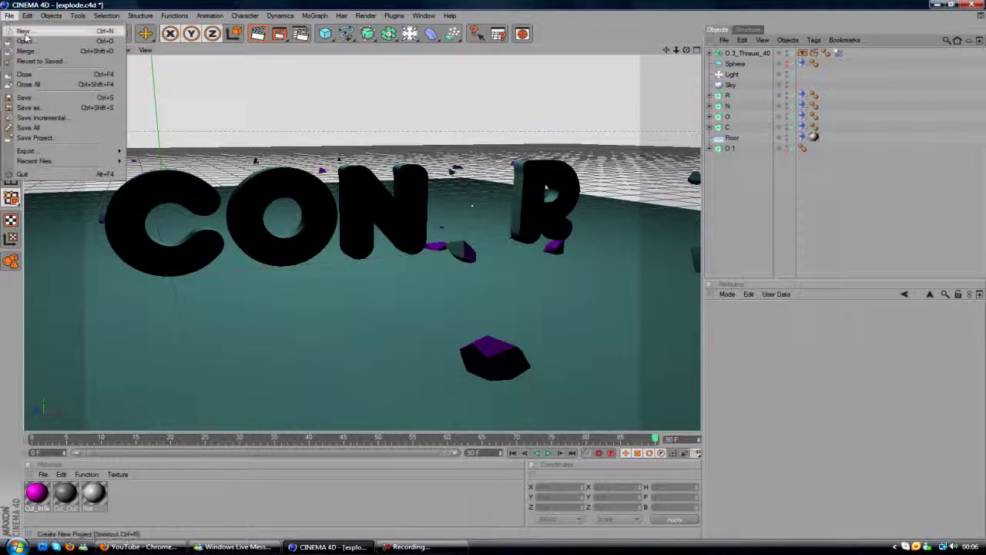
{"action": "left_click", "coordinate": [23, 25]}
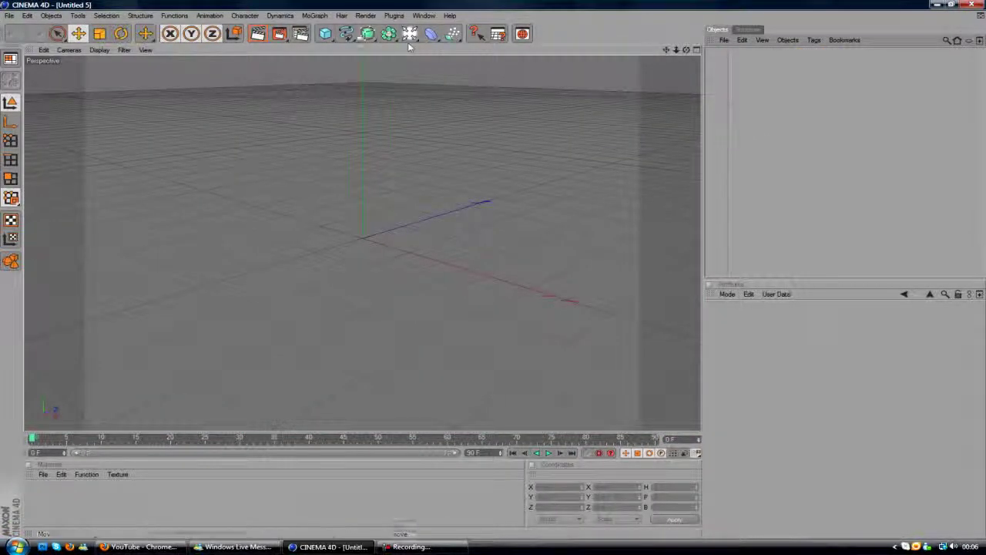
{"action": "left_click", "coordinate": [325, 33]}
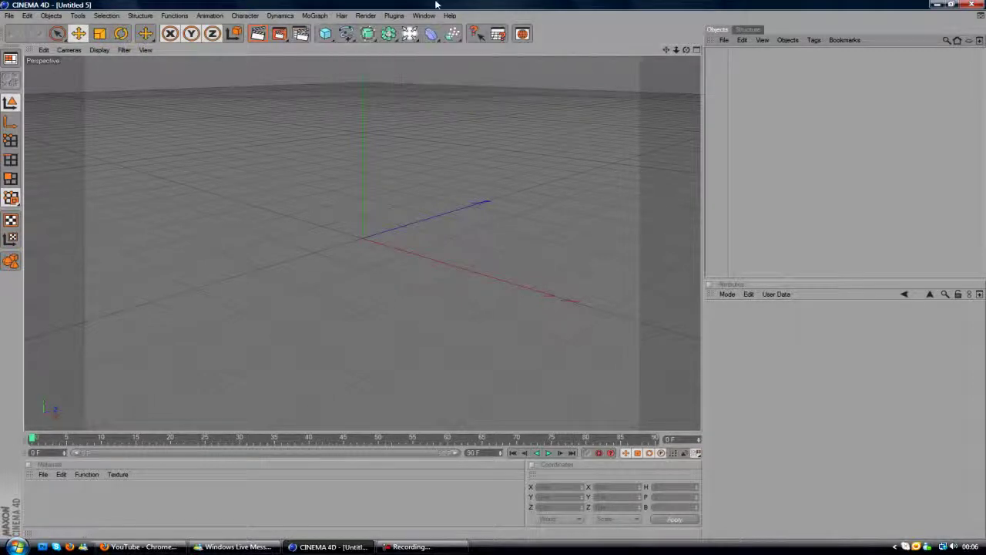
{"action": "left_click", "coordinate": [410, 33]}
{"action": "left_click", "coordinate": [514, 80]}
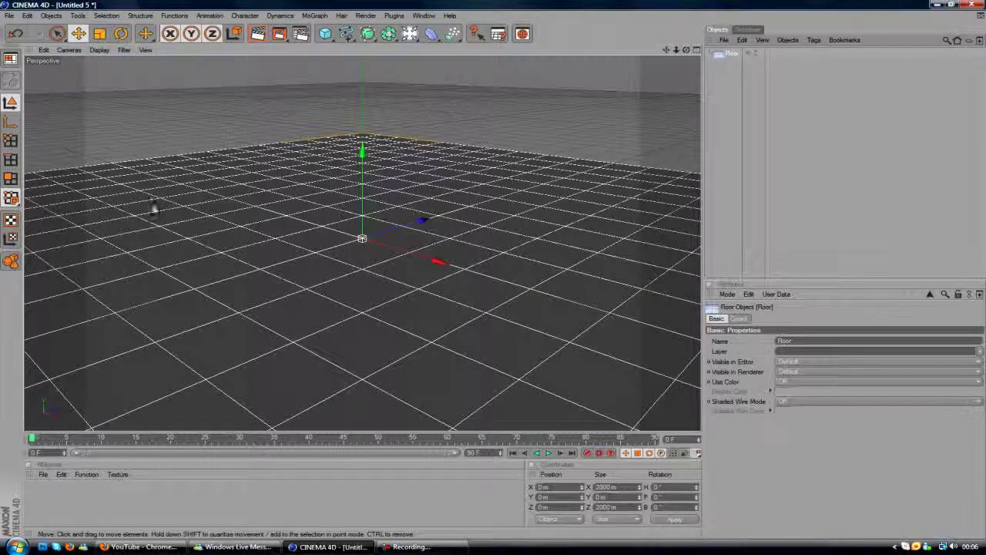
Add a MoGraph Text Object and replace its default text with a first name in lowercase letters
{"action": "left_click", "coordinate": [315, 16]}
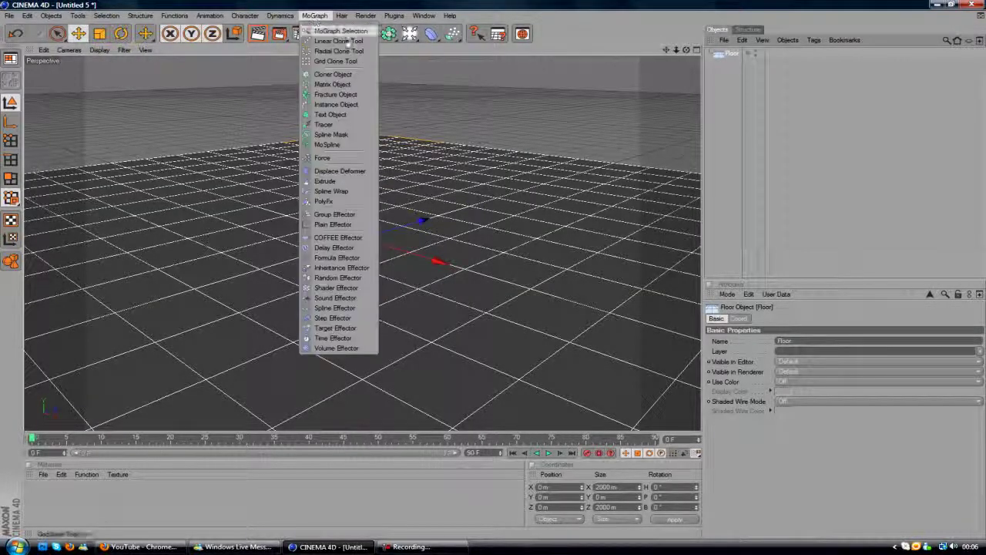
{"action": "left_click", "coordinate": [339, 112]}
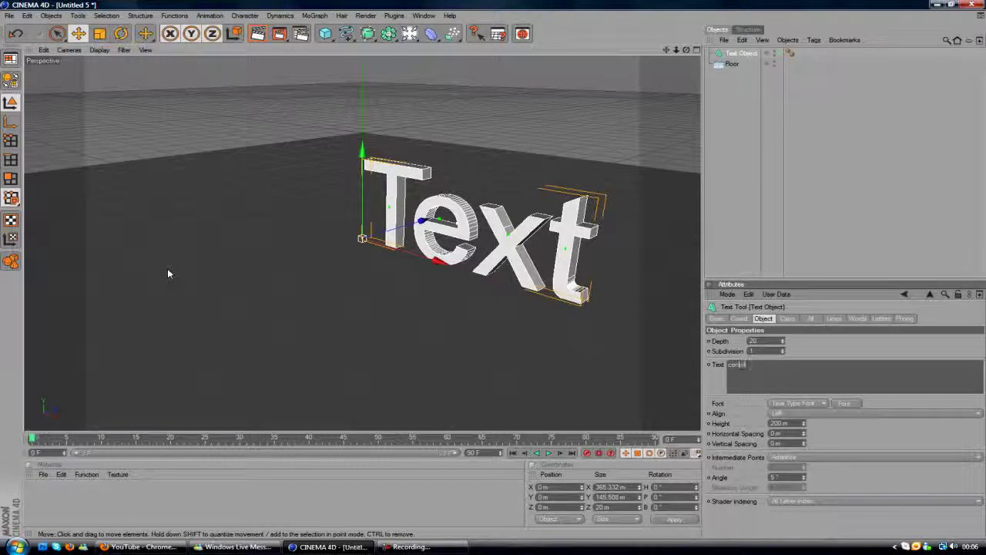
{"action": "left_click", "coordinate": [847, 407]}
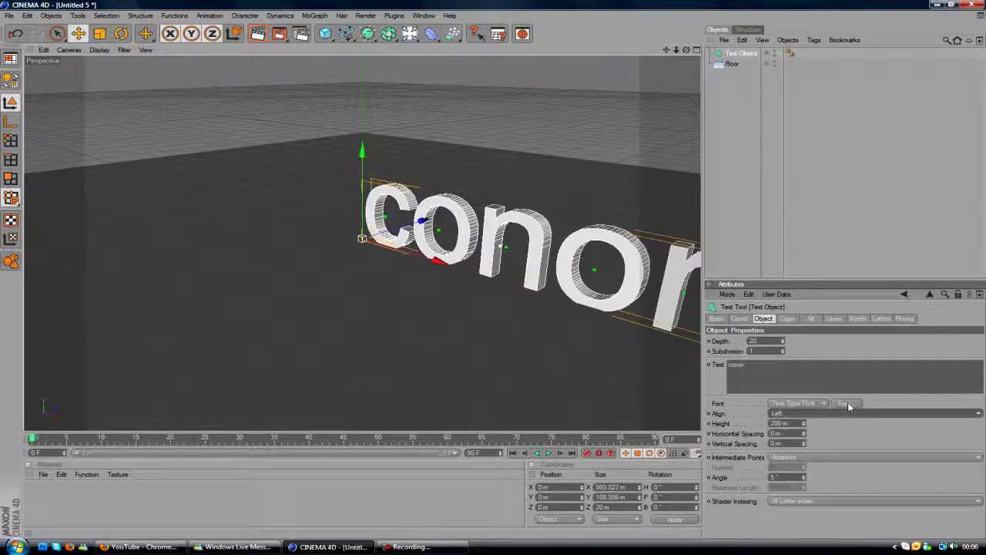
Set the text object's font to NeoSans in the Bold Italic style
{"action": "left_click", "coordinate": [848, 407]}
{"action": "type", "text": "ne"}
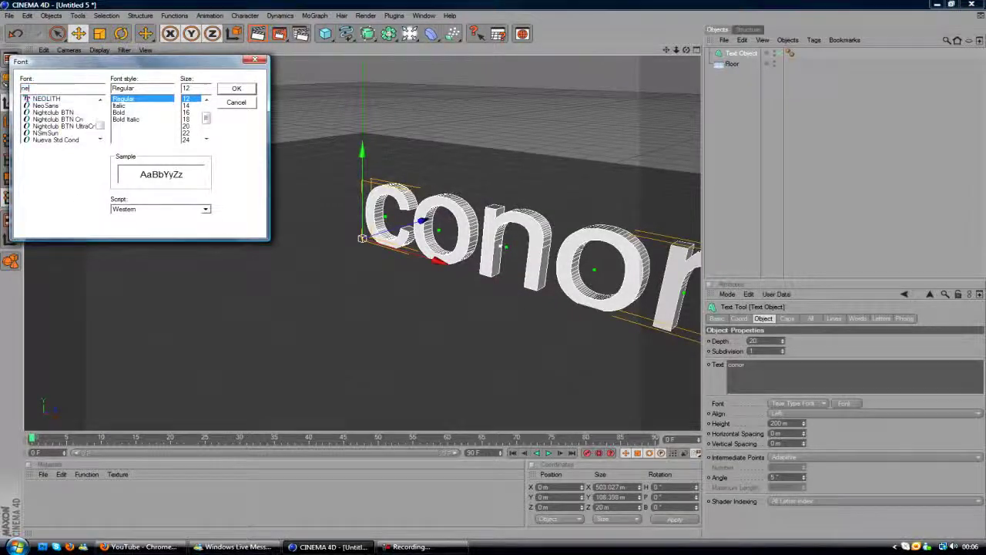
{"action": "left_click", "coordinate": [45, 106]}
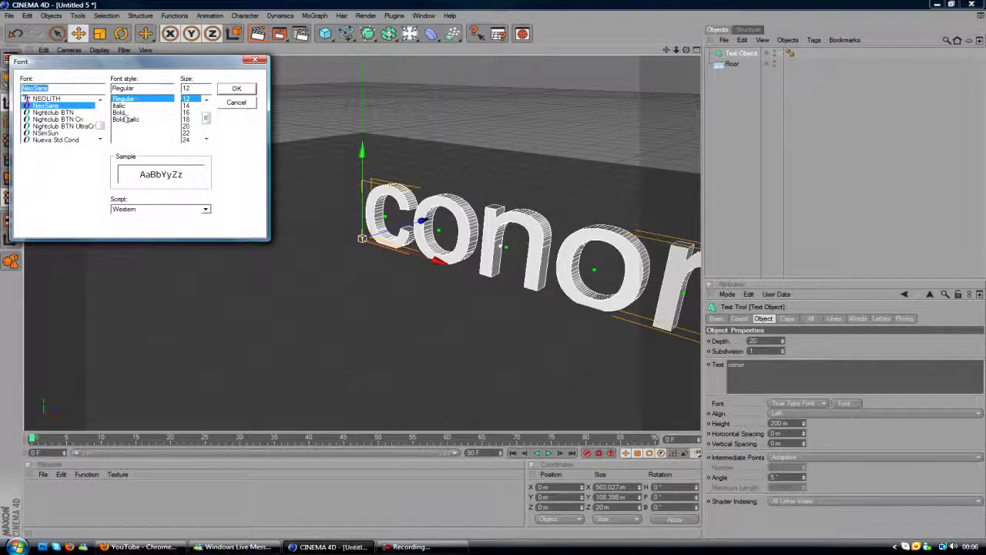
{"action": "left_click", "coordinate": [125, 119]}
{"action": "left_click", "coordinate": [236, 88]}
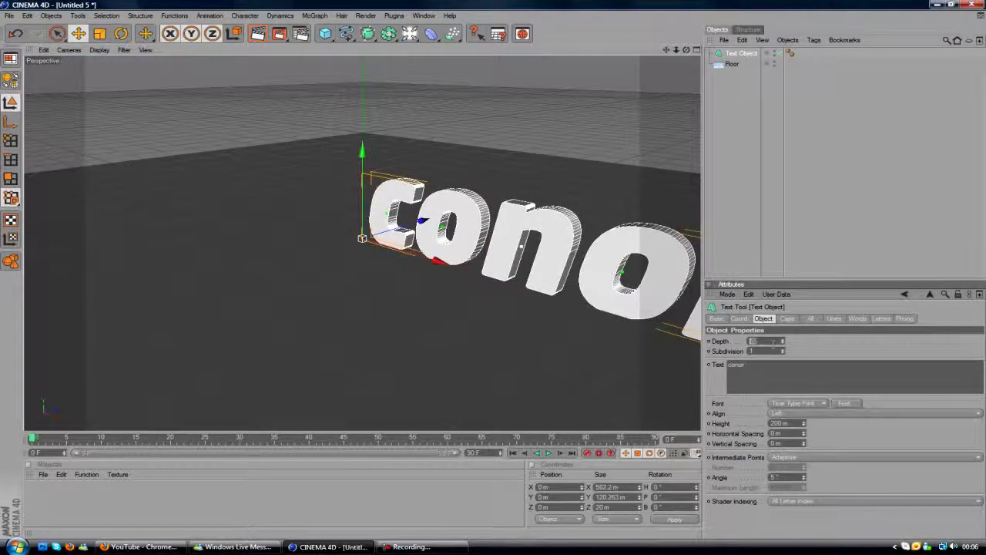
Set the text's depth to 100 and move it along the X axis to about -219 m
{"action": "key", "text": "Return"}
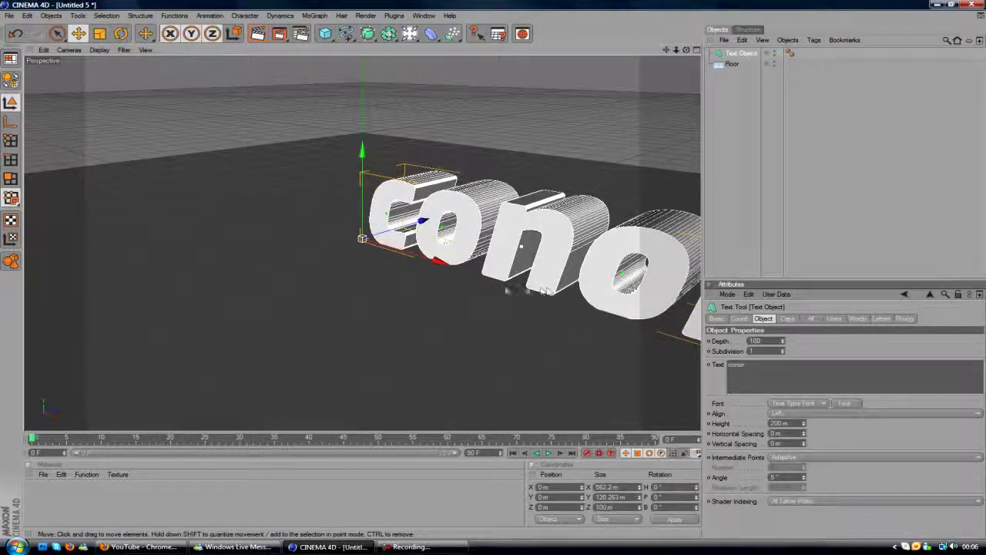
{"action": "left_click_drag", "start_coordinate": [437, 262], "coordinate": [345, 234]}
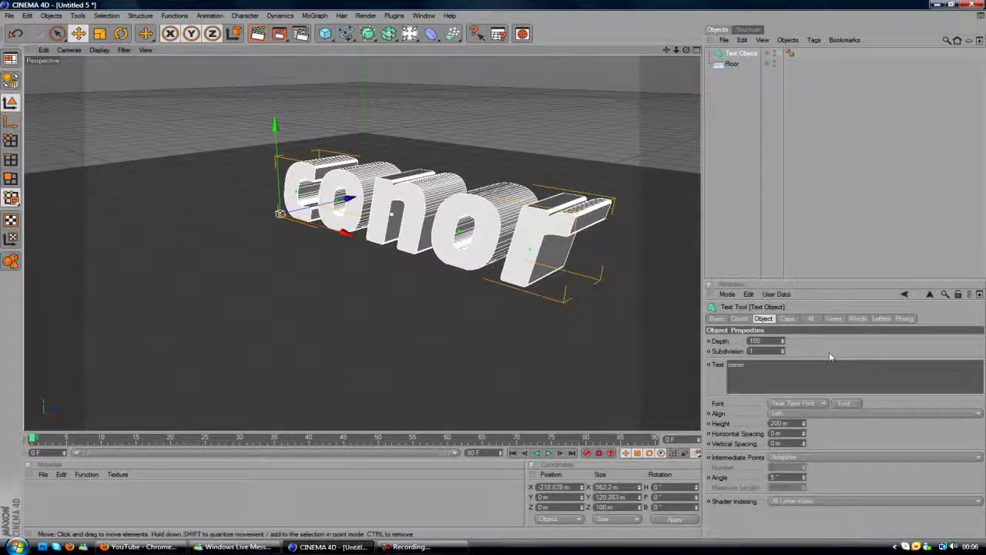
Give the text fillet caps at start and end with a 2 m radius each, and render the view
{"action": "left_click", "coordinate": [787, 318]}
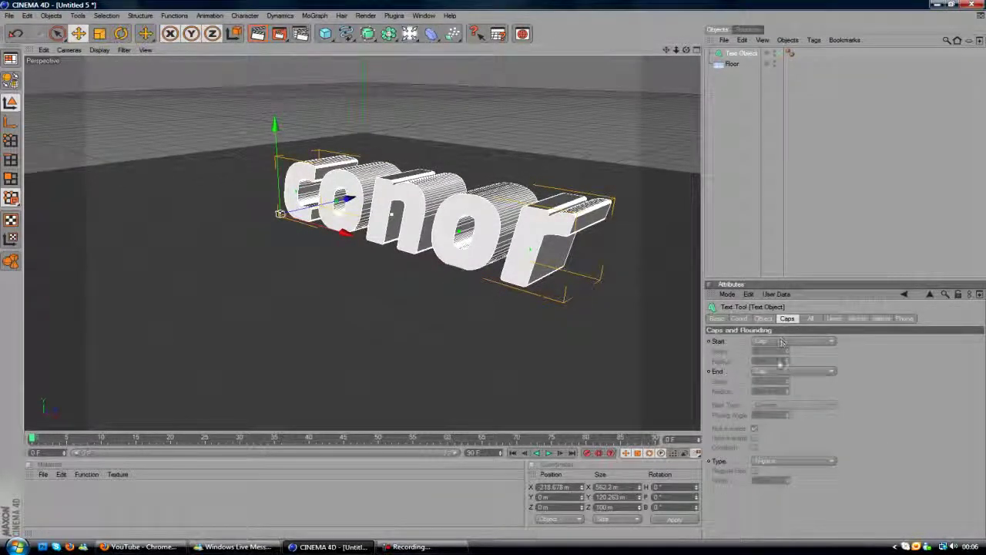
{"action": "left_click", "coordinate": [784, 351]}
{"action": "left_click", "coordinate": [793, 370]}
{"action": "left_click", "coordinate": [782, 414]}
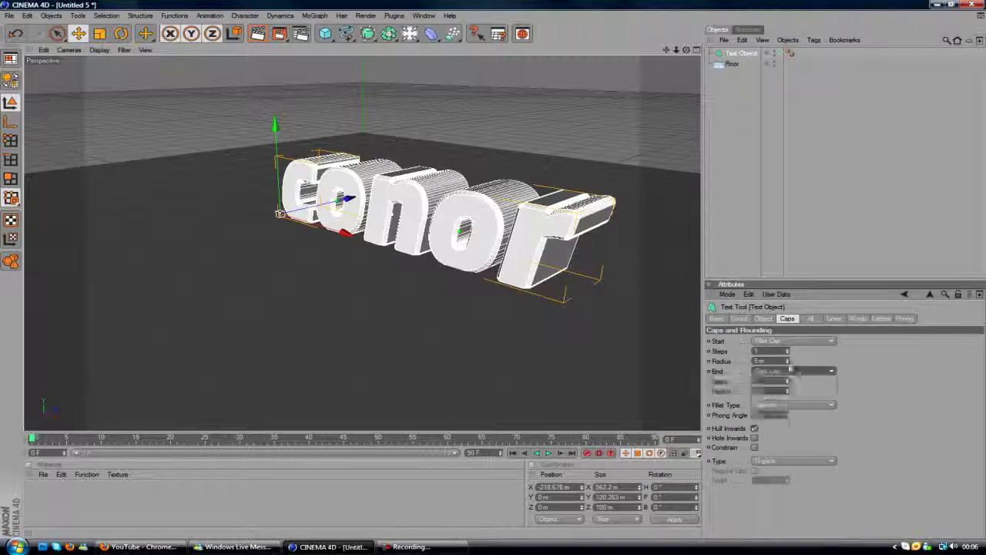
{"action": "left_click_drag", "start_coordinate": [787, 365], "coordinate": [789, 396]}
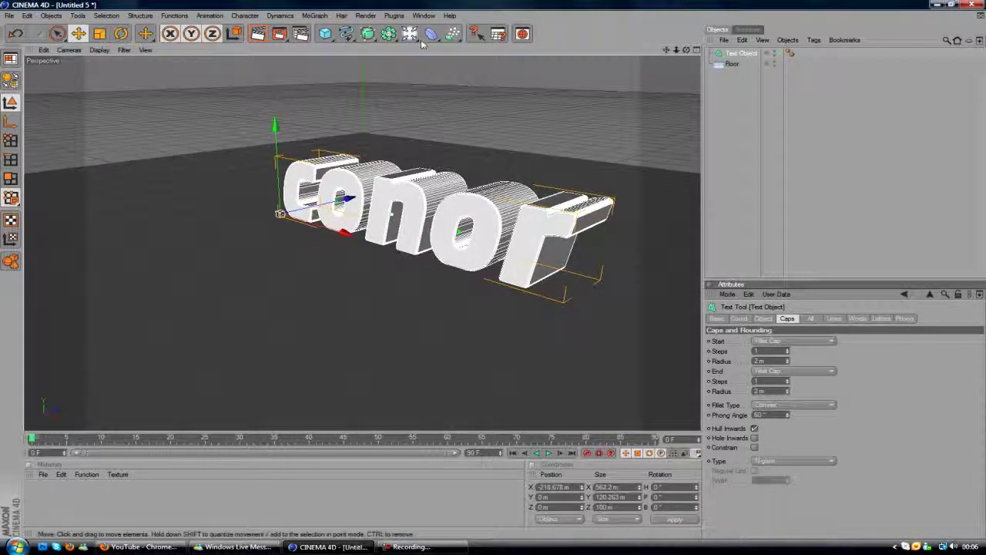
{"action": "left_click", "coordinate": [269, 40]}
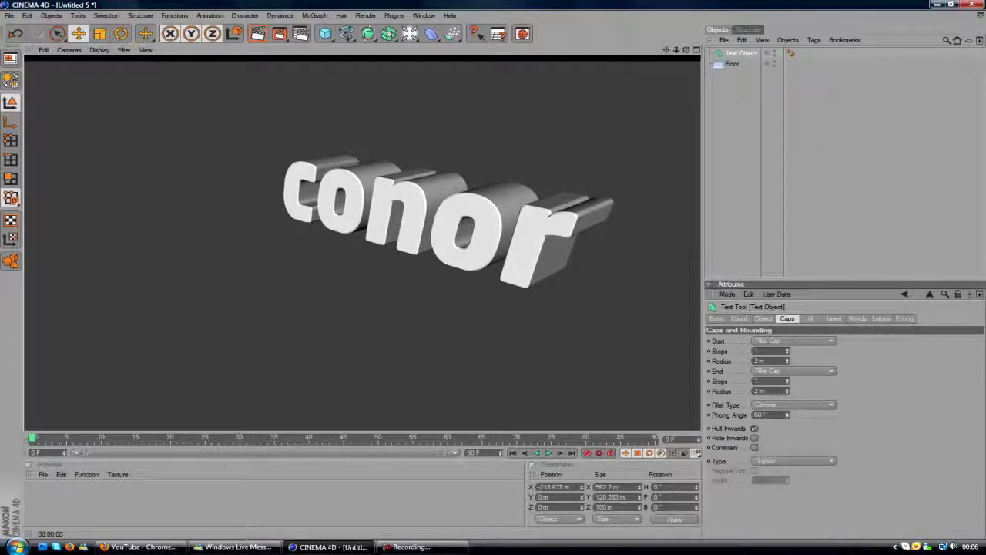
Set the render output size to 1280 x 720 pixels in the render settings
{"action": "left_click", "coordinate": [365, 15]}
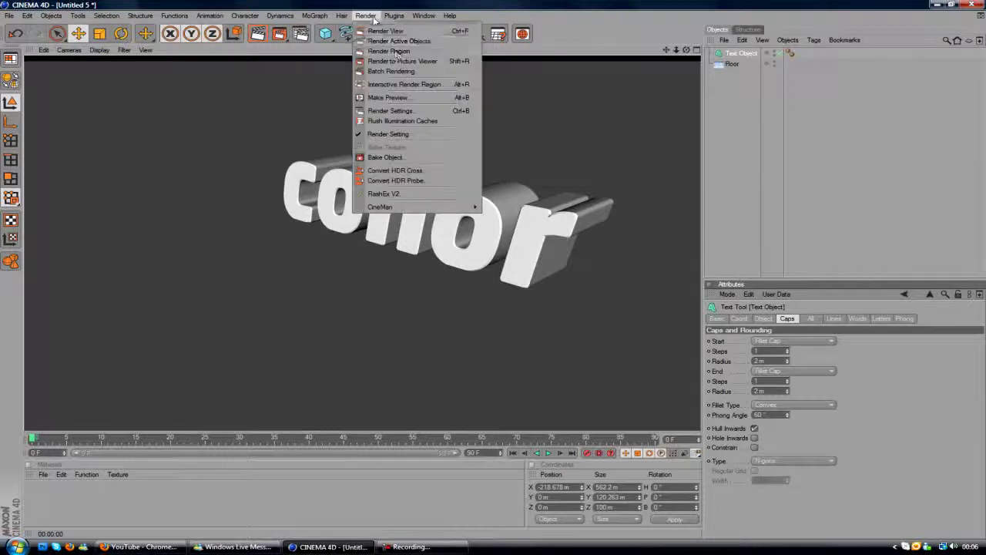
{"action": "left_click", "coordinate": [432, 108]}
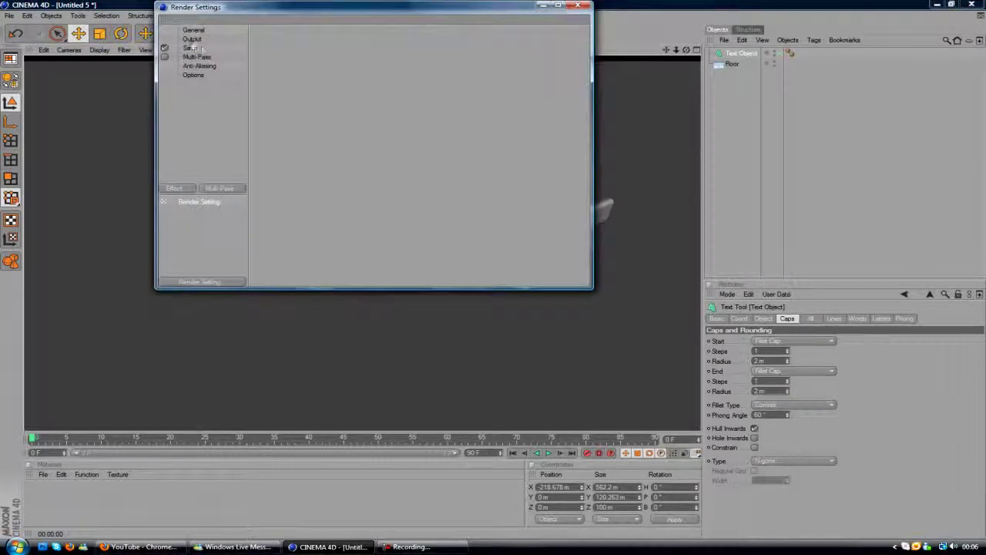
{"action": "type", "text": "1280"}
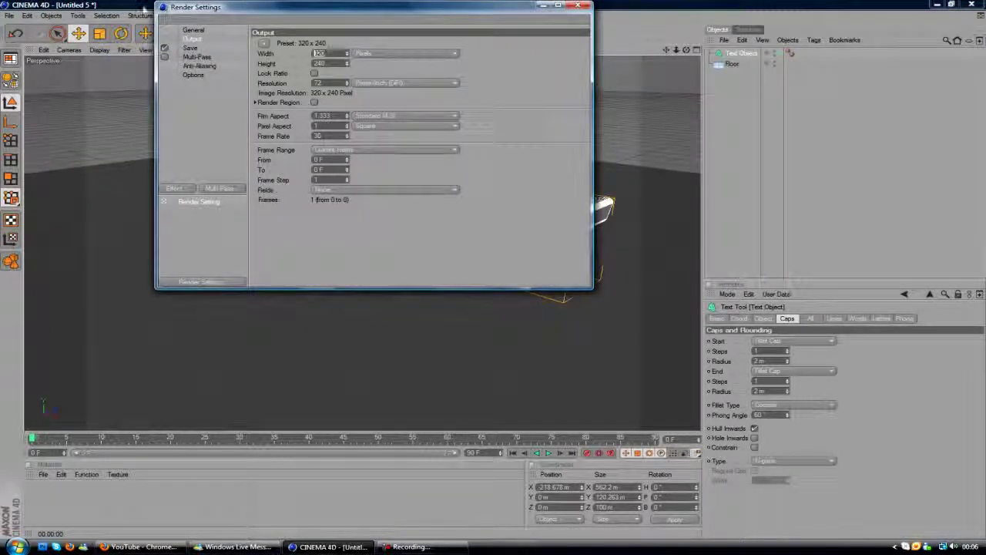
{"action": "key", "text": "Return"}
{"action": "key", "text": "Tab"}
{"action": "type", "text": "720"}
{"action": "key", "text": "Return"}
{"action": "key", "text": "Tab"}
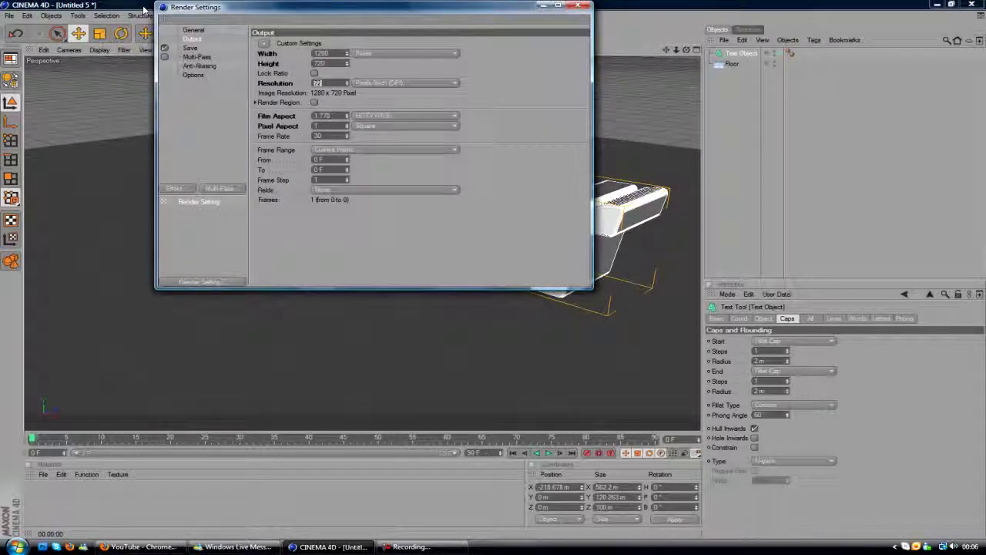
Add the Global Illumination and Ambient Occlusion render effects, set the occlusion contrast to 15%, and close the render settings
{"action": "left_click", "coordinate": [190, 75]}
{"action": "left_click", "coordinate": [191, 68]}
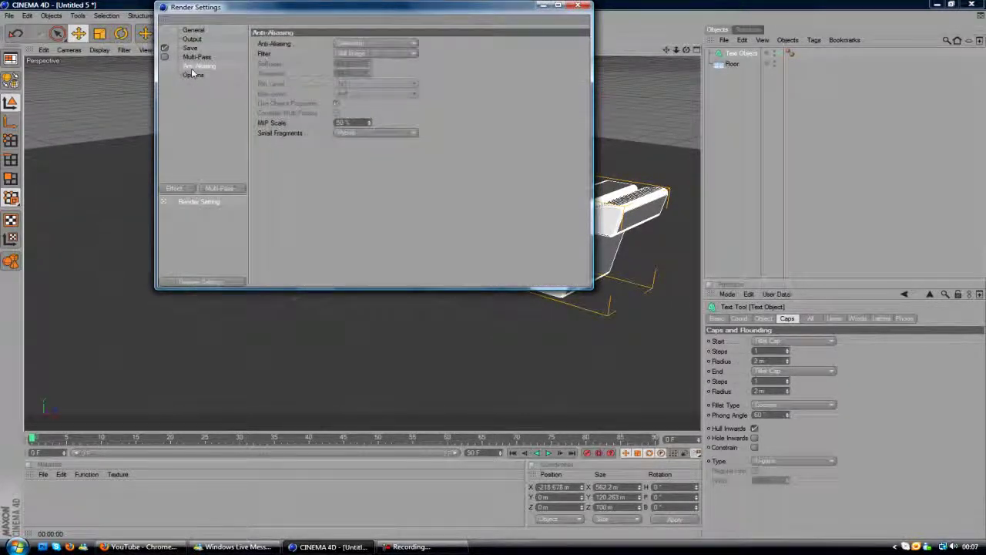
{"action": "left_click", "coordinate": [176, 188]}
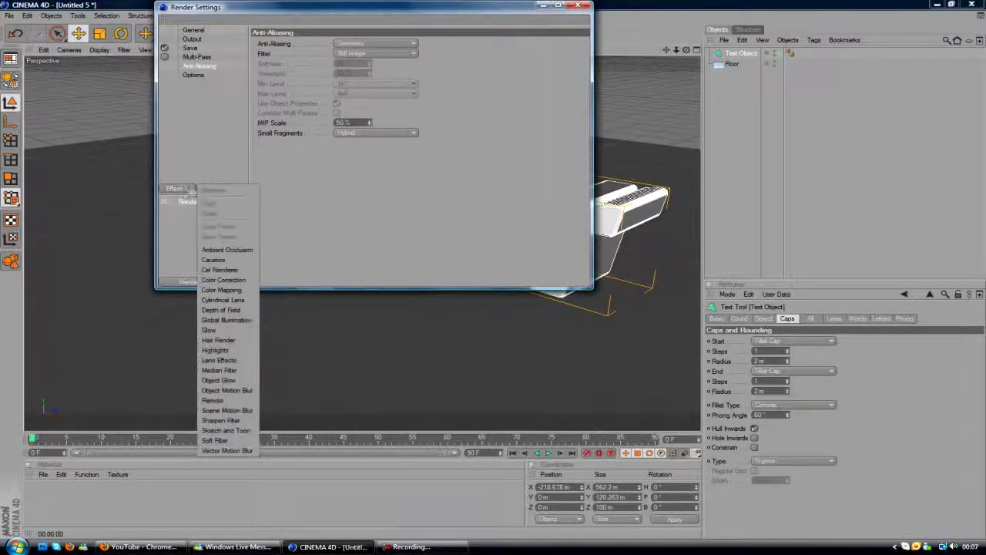
{"action": "left_click", "coordinate": [225, 320]}
{"action": "left_click", "coordinate": [174, 188]}
{"action": "left_click", "coordinate": [227, 250]}
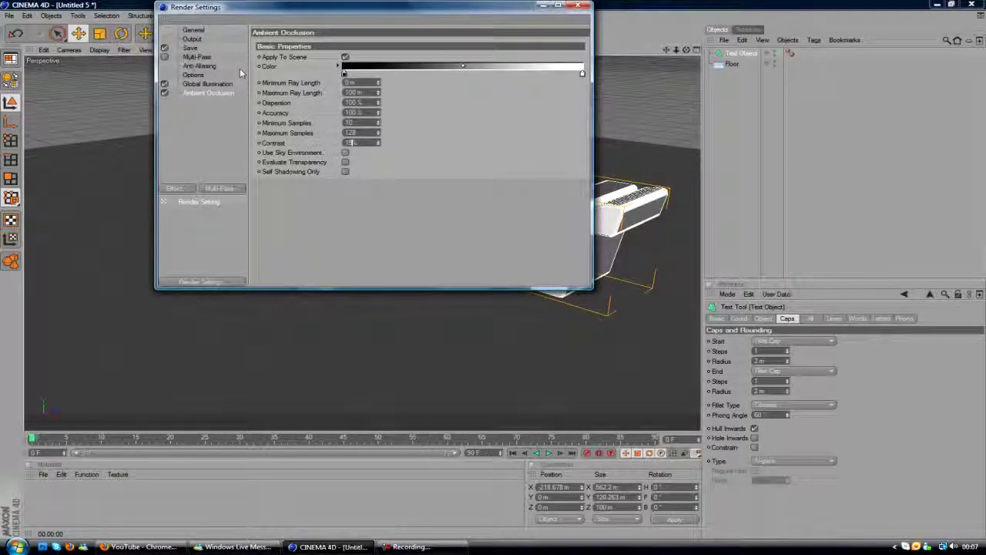
{"action": "left_click", "coordinate": [578, 7]}
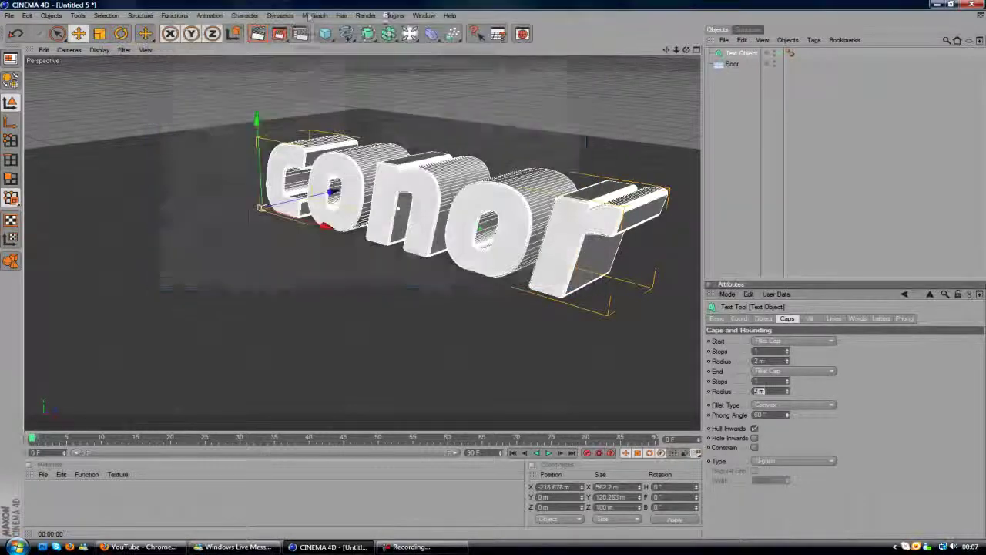
Test-render the view, add a Sky object to light the scene, and render the view again
{"action": "left_click", "coordinate": [257, 33]}
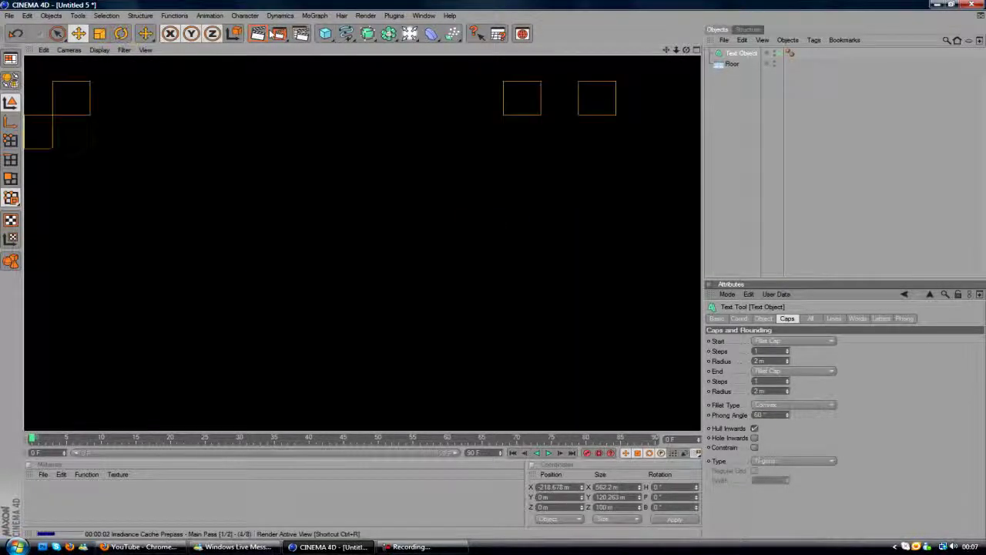
{"action": "left_click_drag", "start_coordinate": [409, 34], "coordinate": [593, 82]}
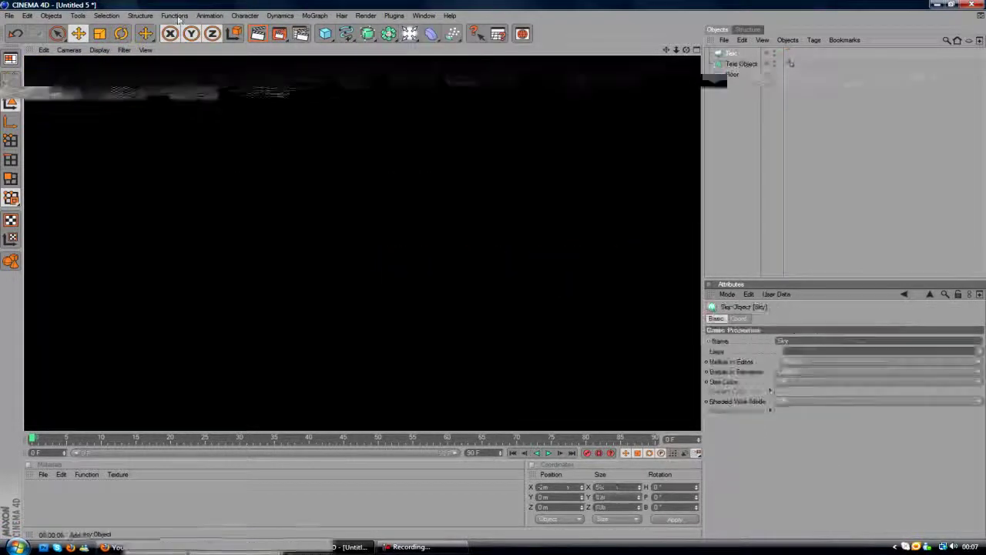
{"action": "key", "text": "ctrl+r"}
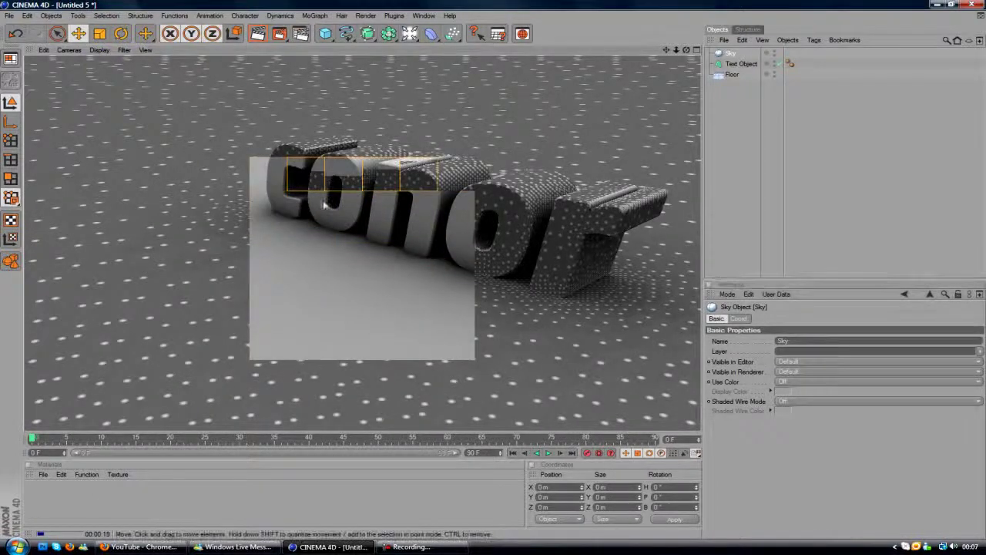
Break the text object into 50 random pieces with the Thrausi plugin and minimize its window
{"action": "left_click", "coordinate": [360, 236]}
{"action": "left_click", "coordinate": [740, 116]}
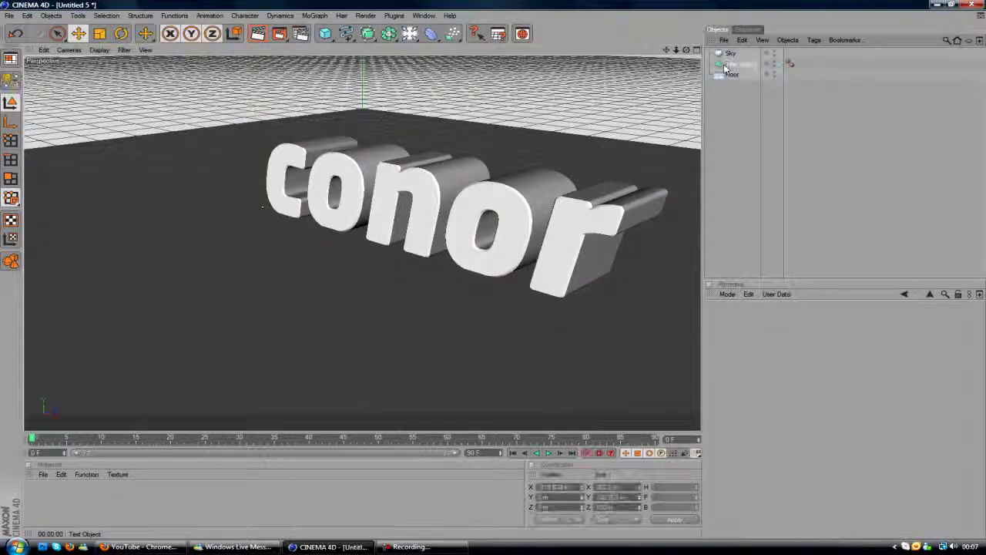
{"action": "left_click", "coordinate": [726, 65]}
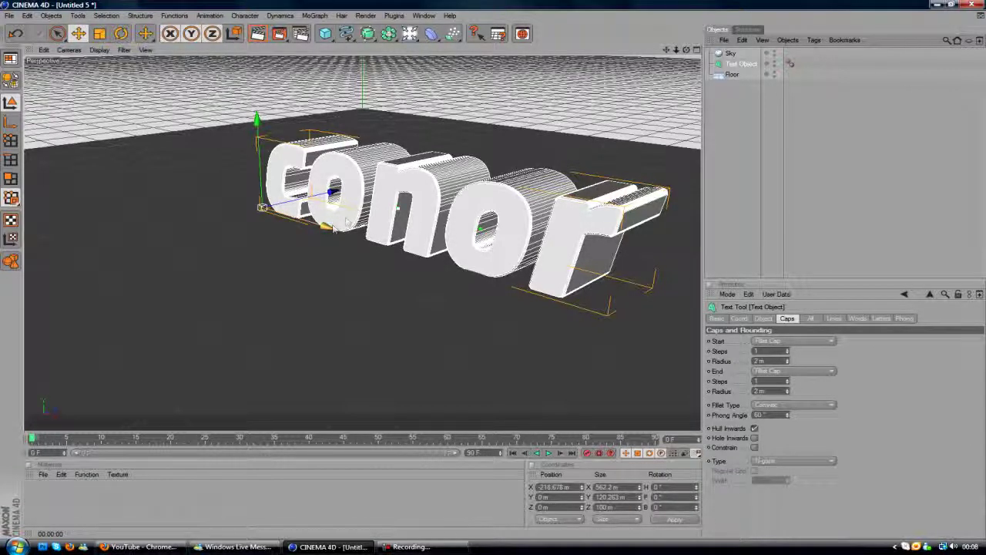
{"action": "left_click", "coordinate": [394, 15]}
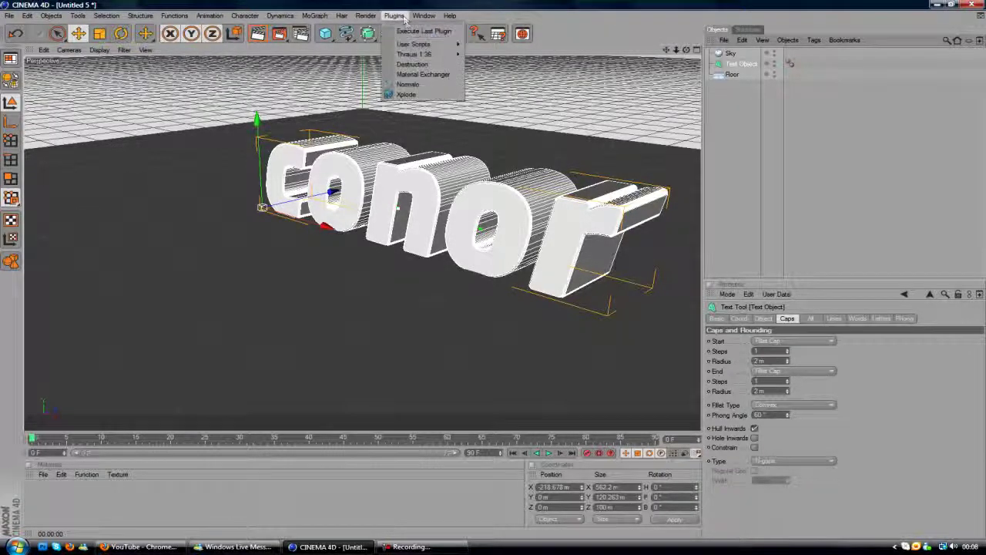
{"action": "mouse_move", "coordinate": [419, 56]}
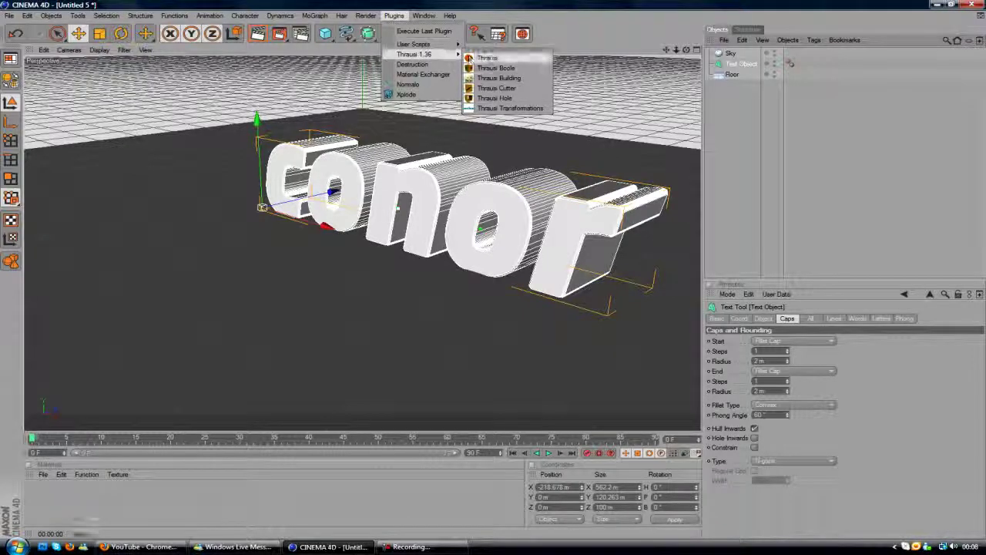
{"action": "left_click", "coordinate": [487, 57]}
{"action": "left_click_drag", "start_coordinate": [473, 13], "coordinate": [554, 21]}
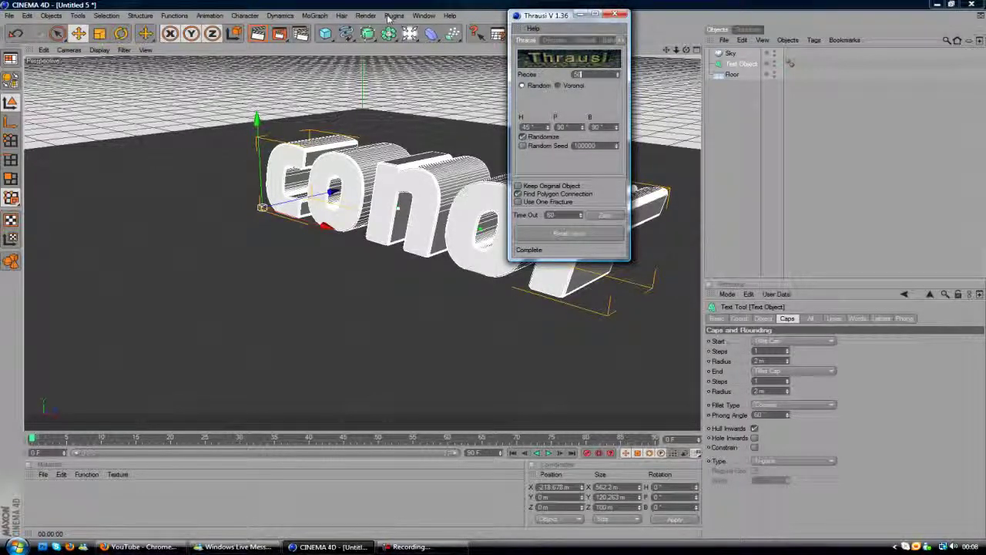
{"action": "left_click", "coordinate": [553, 231]}
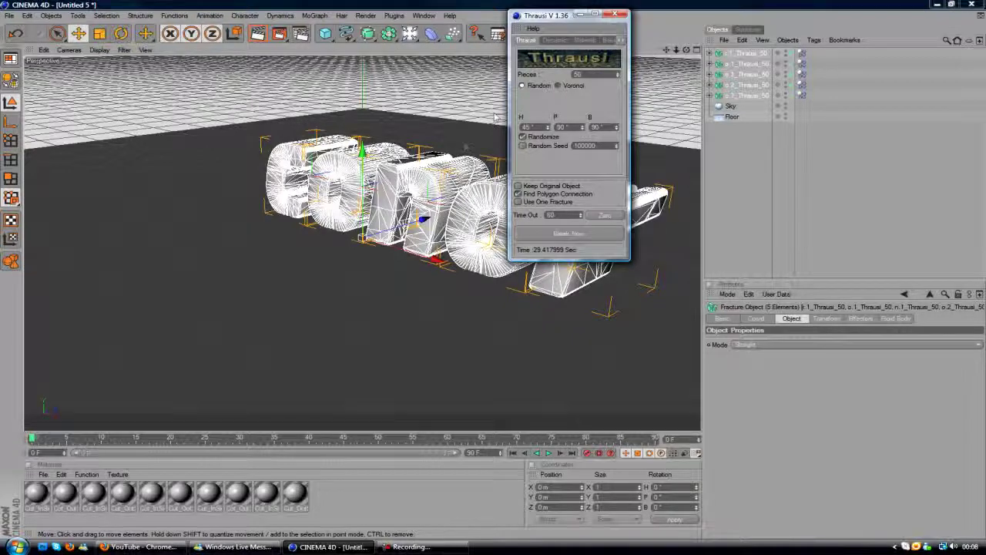
{"action": "left_click", "coordinate": [577, 15]}
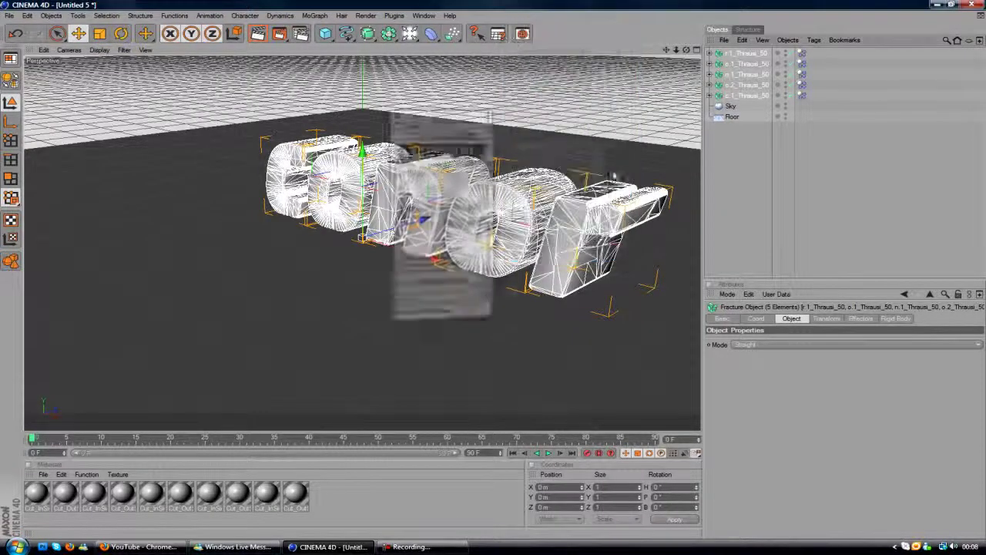
Play the animation to check how the fractured letters fall, and return to frame 0
{"action": "left_click", "coordinate": [547, 453]}
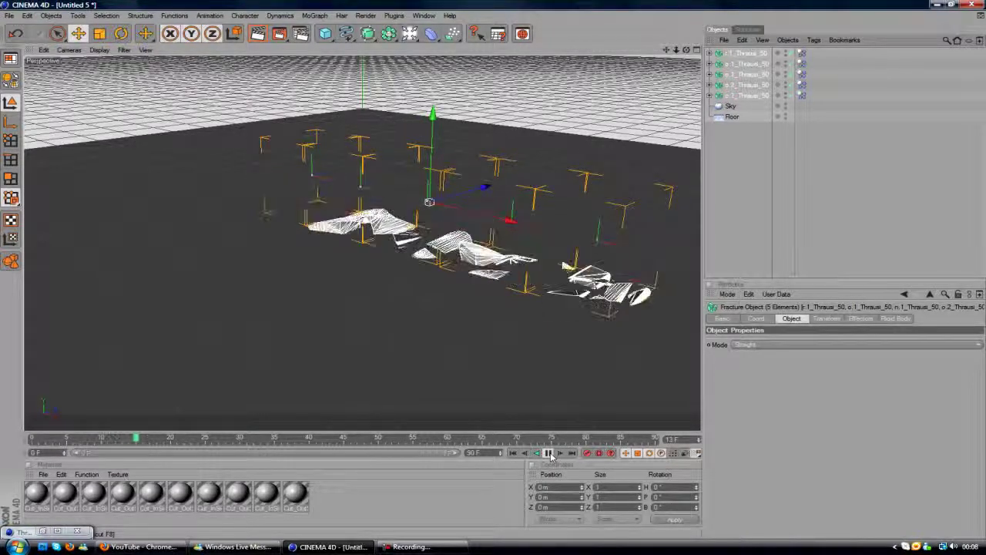
{"action": "left_click", "coordinate": [548, 453]}
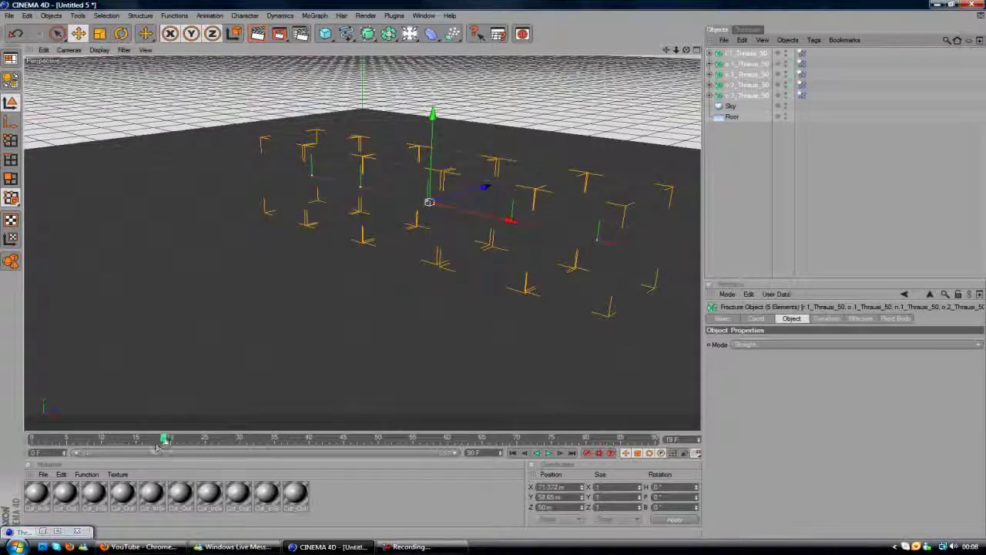
{"action": "left_click_drag", "start_coordinate": [156, 445], "coordinate": [4, 445]}
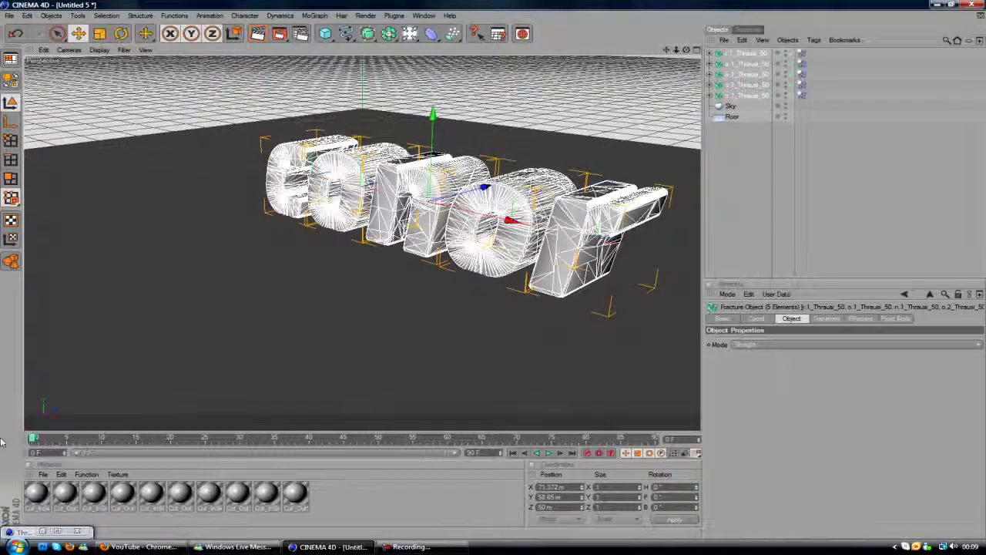
Add a MoGraph Rigid Body tag to the floor so it collides with the letter pieces
{"action": "right_click", "coordinate": [728, 117]}
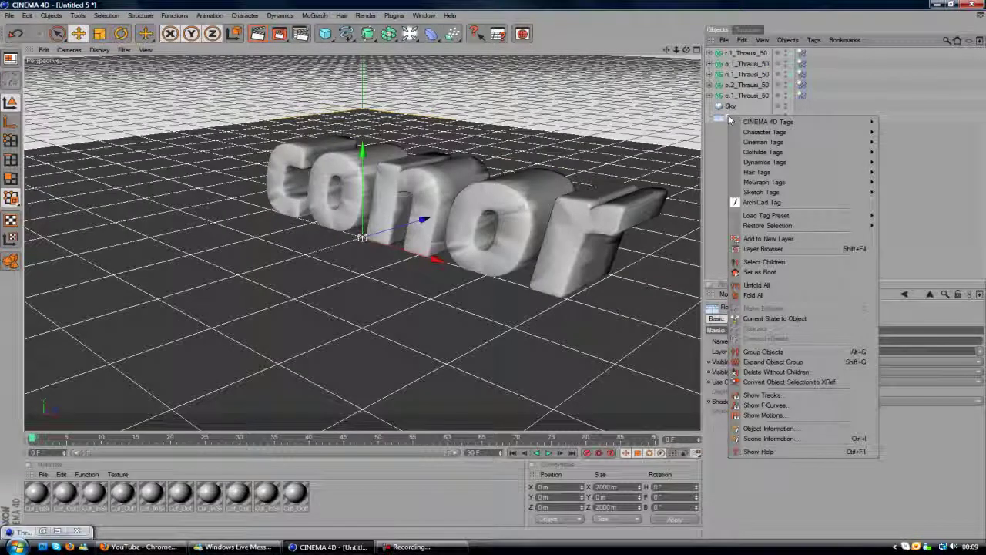
{"action": "mouse_move", "coordinate": [753, 123]}
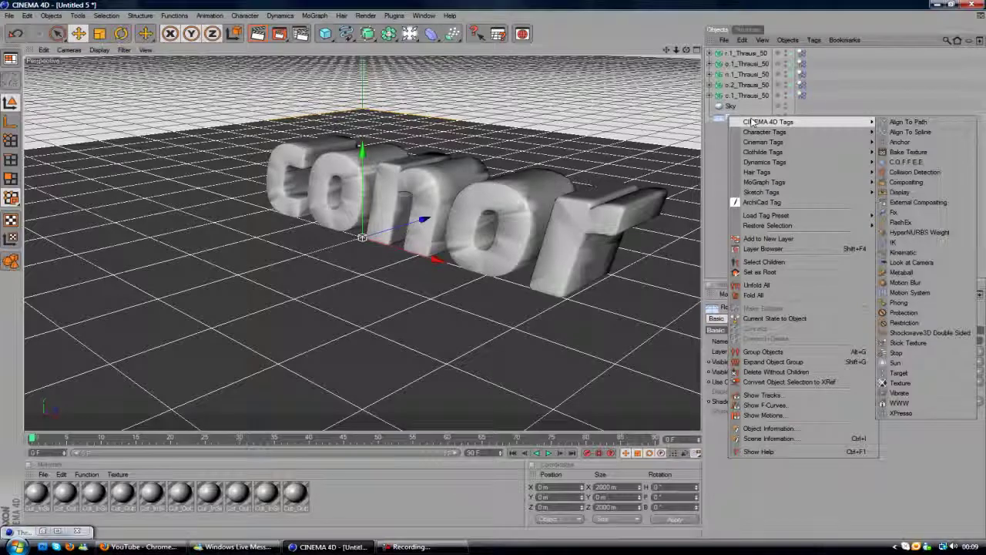
{"action": "mouse_move", "coordinate": [784, 184]}
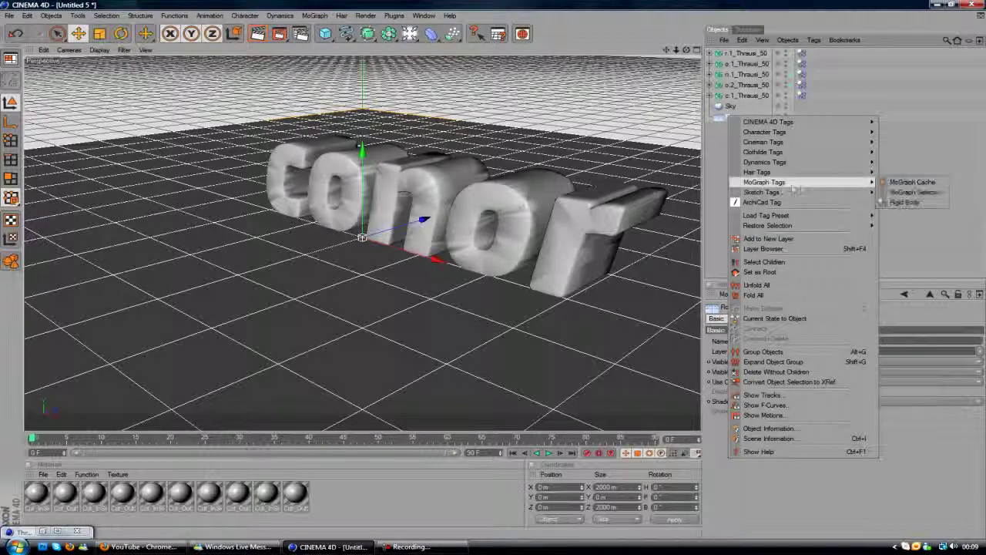
{"action": "left_click", "coordinate": [913, 203]}
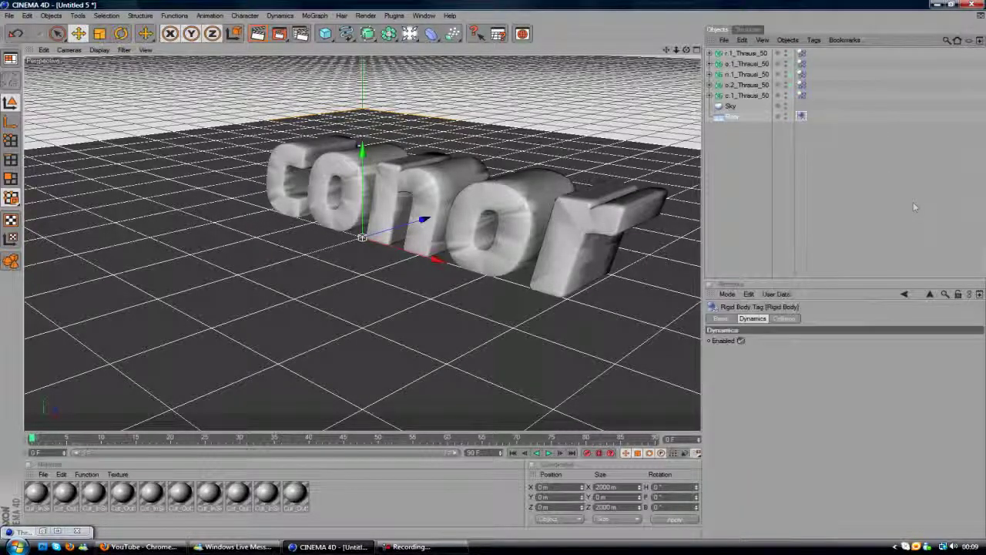
Play the collapse on the floor, rewind to frame 0, orbit to view the letters from another side, and play it again
{"action": "left_click", "coordinate": [549, 453]}
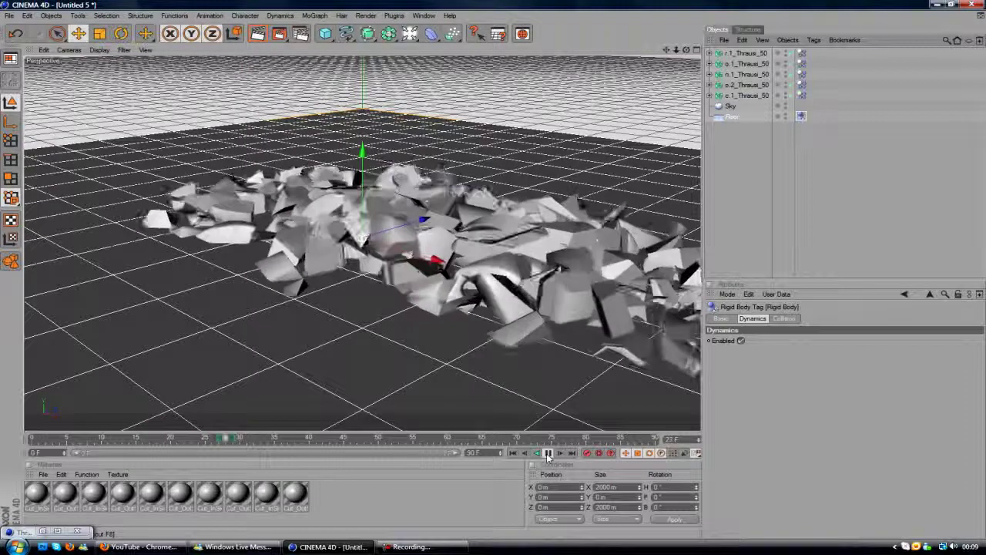
{"action": "left_click", "coordinate": [547, 454]}
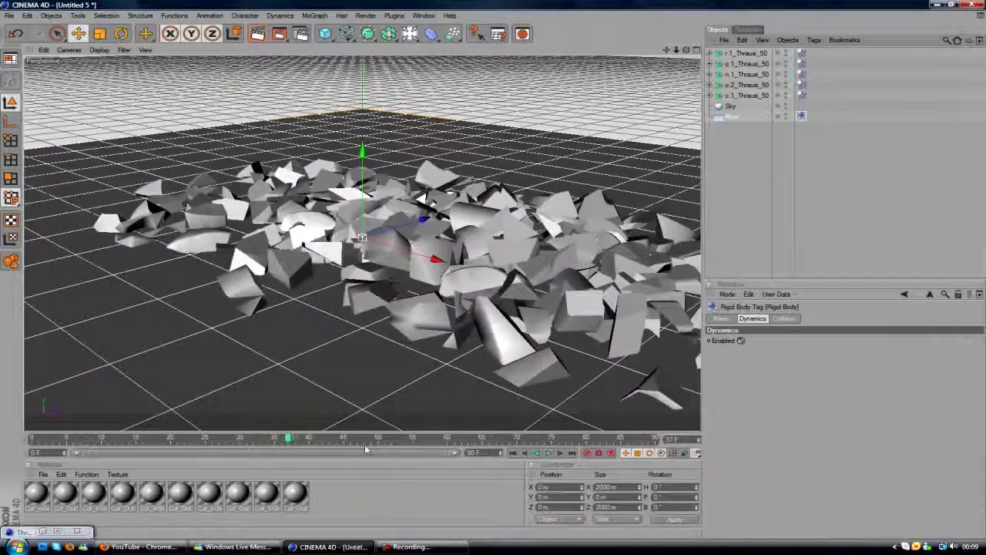
{"action": "mouse_move", "coordinate": [304, 433]}
{"action": "left_mouse_down"}
{"action": "mouse_move", "coordinate": [35, 437]}
{"action": "mouse_move", "coordinate": [2, 420]}
{"action": "left_mouse_up"}
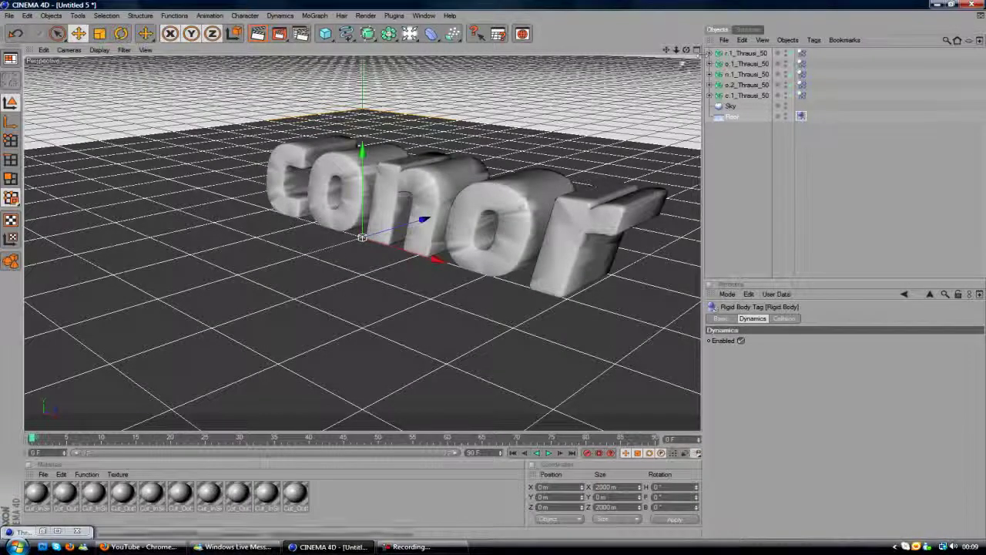
{"action": "mouse_move", "coordinate": [676, 49]}
{"action": "left_mouse_down"}
{"action": "mouse_move", "coordinate": [687, 65]}
{"action": "mouse_move", "coordinate": [686, 51]}
{"action": "left_mouse_up"}
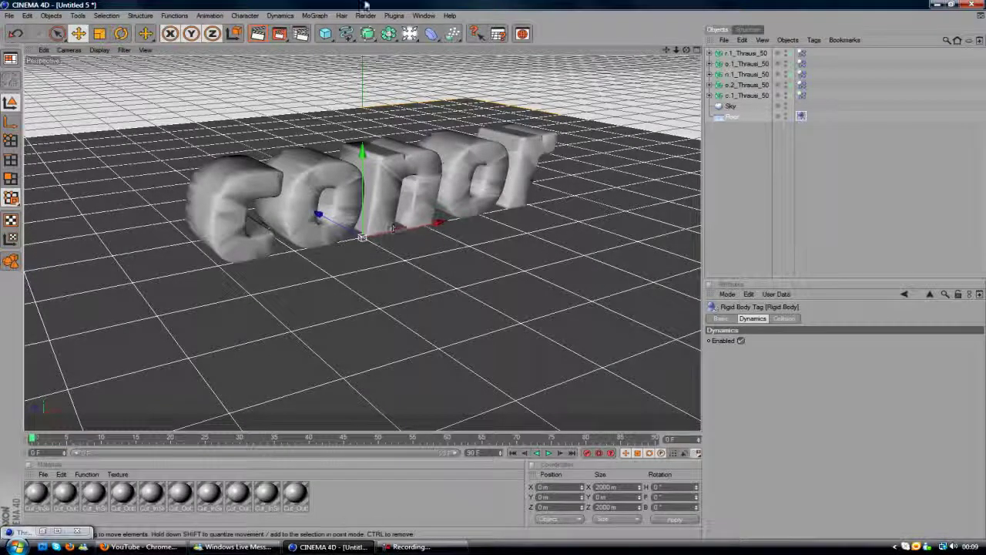
{"action": "left_click", "coordinate": [548, 453]}
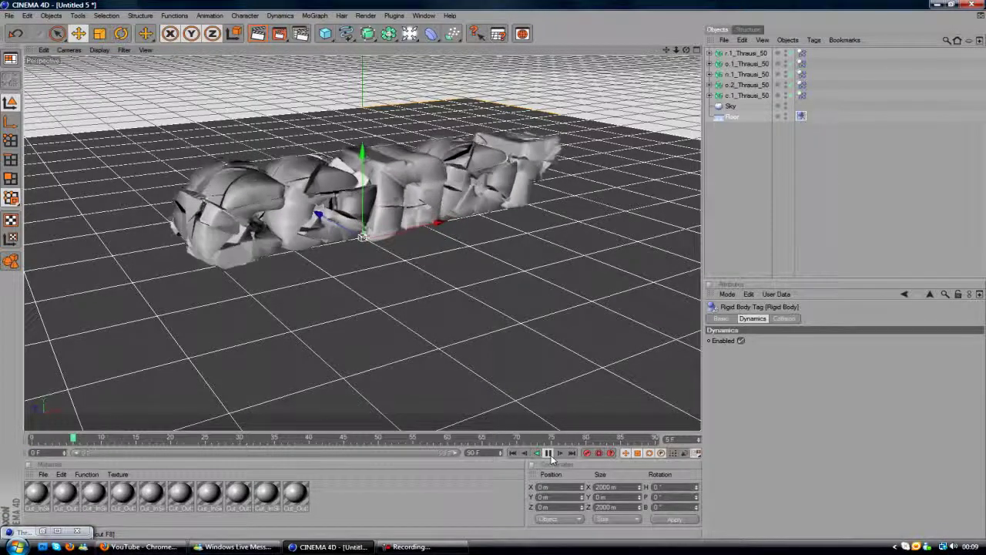
{"action": "left_click", "coordinate": [547, 453]}
Add a sphere primitive among the letters, raised to 100 m in Y and moved to about 105 m in X
{"action": "left_click", "coordinate": [759, 55]}
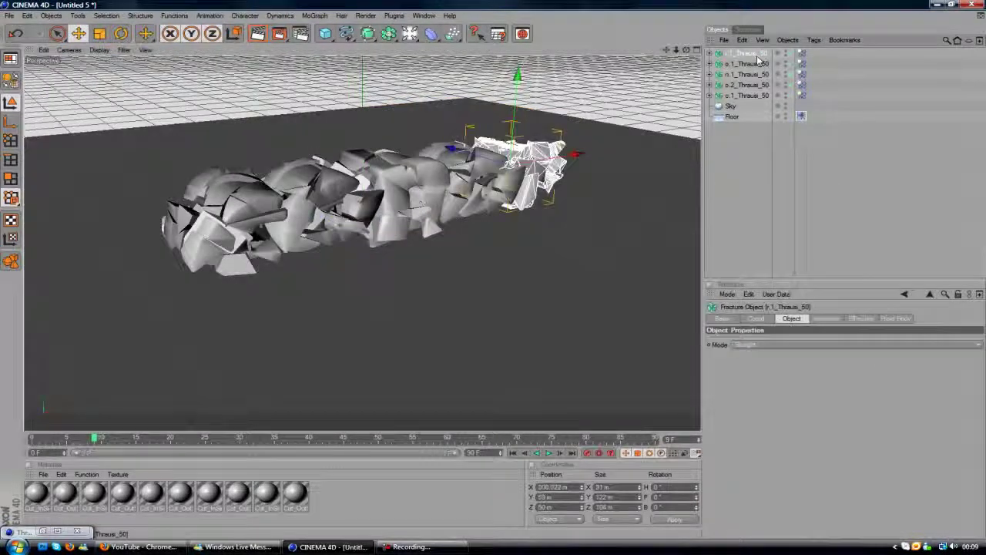
{"action": "left_click", "coordinate": [325, 33]}
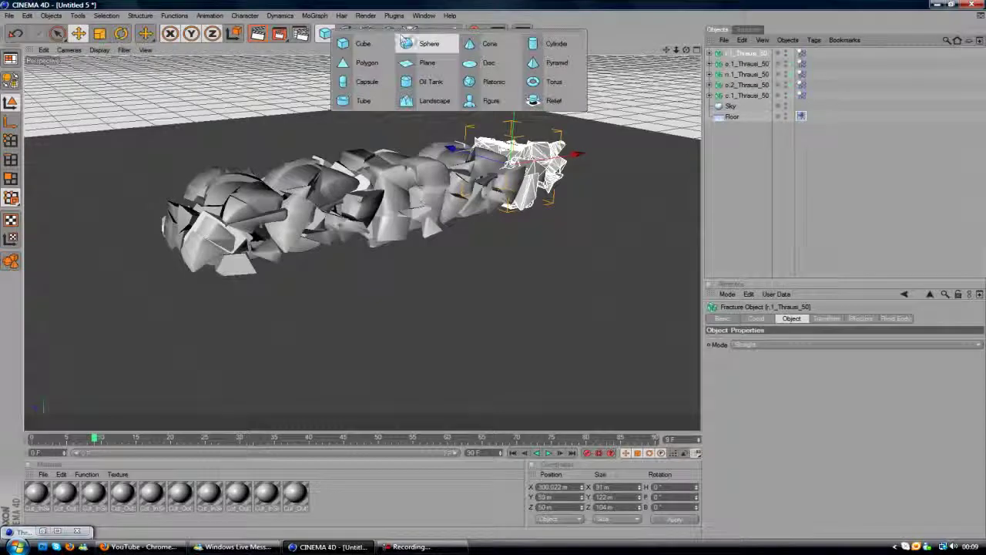
{"action": "left_click", "coordinate": [408, 43]}
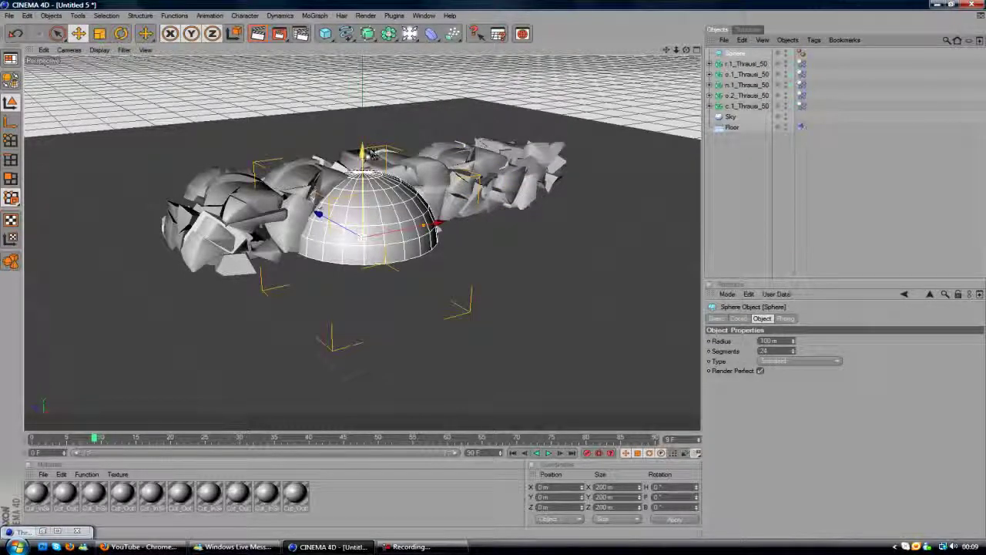
{"action": "left_click_drag", "start_coordinate": [361, 151], "coordinate": [361, 81]}
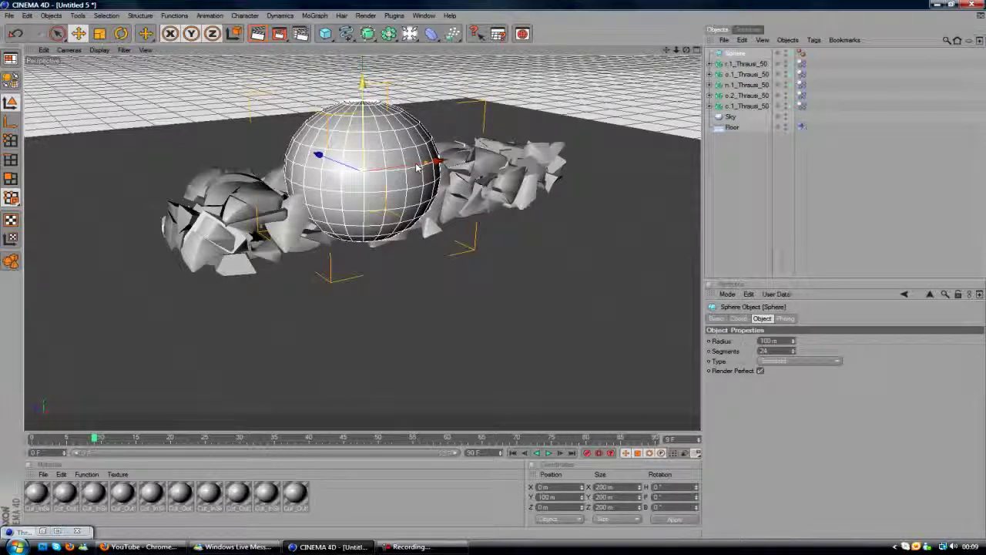
{"action": "left_click_drag", "start_coordinate": [419, 165], "coordinate": [486, 163]}
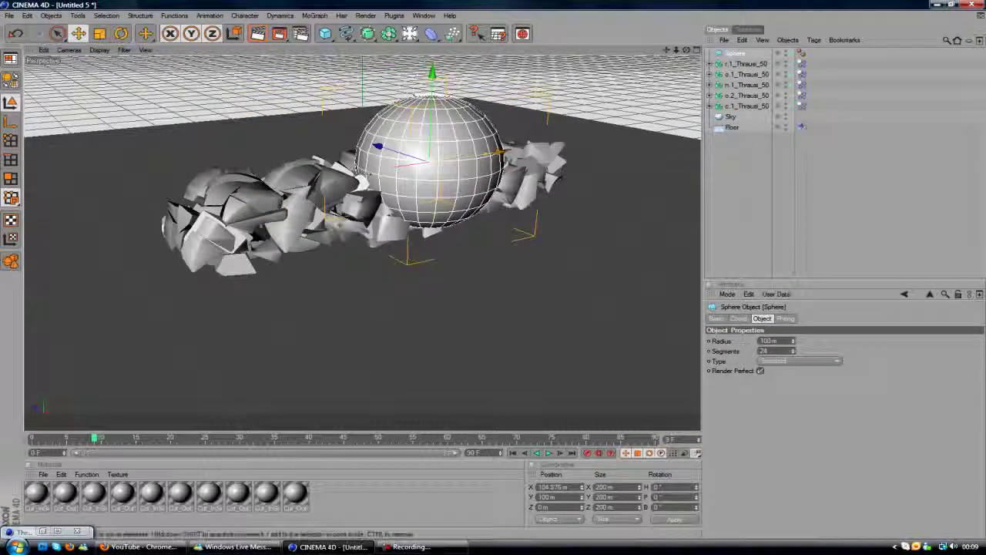
Add a MoGraph Rigid Body tag to the sphere
{"action": "right_click", "coordinate": [738, 53]}
{"action": "mouse_move", "coordinate": [797, 122]}
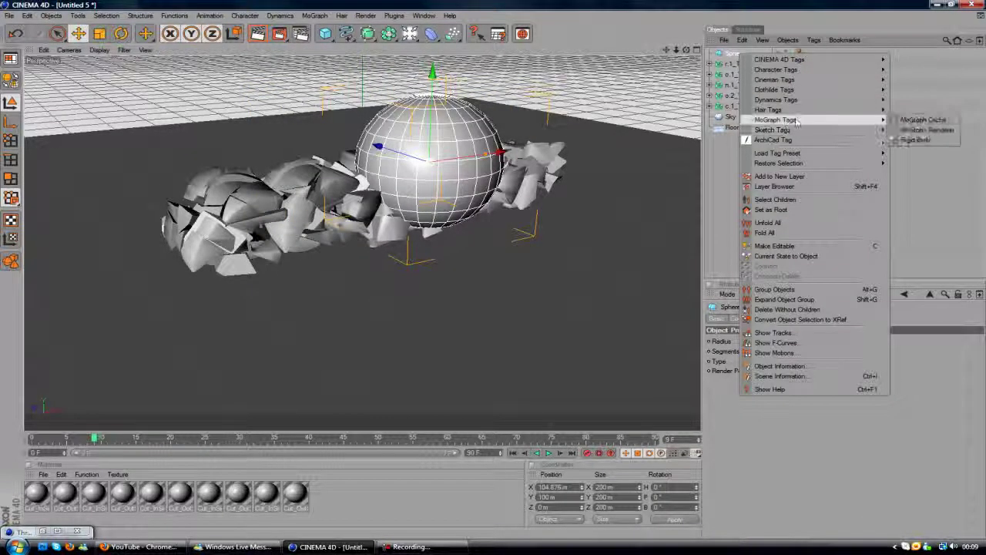
{"action": "left_click", "coordinate": [915, 140]}
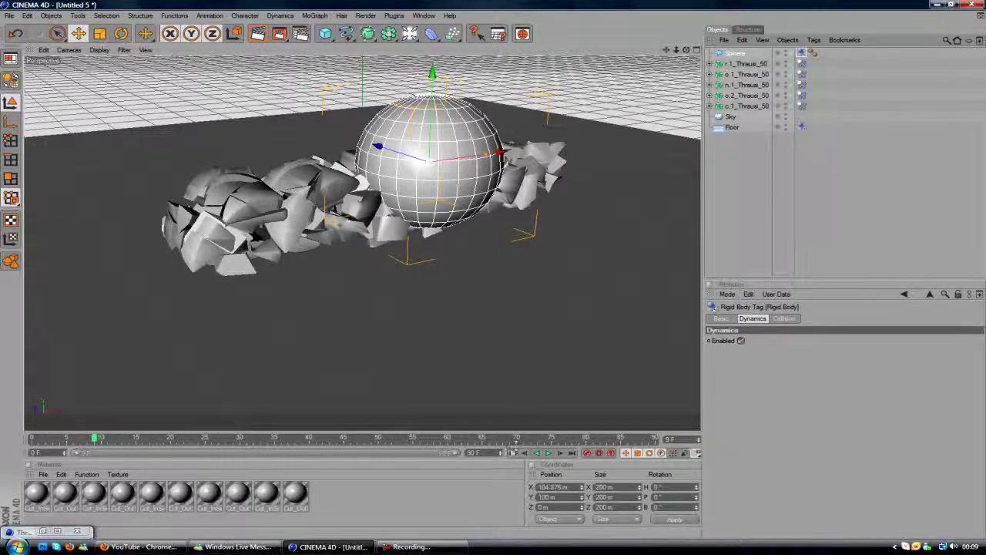
Return to frame 0, move the sphere to about 85 m in X, and play the explosion simulation
{"action": "left_click", "coordinate": [512, 452]}
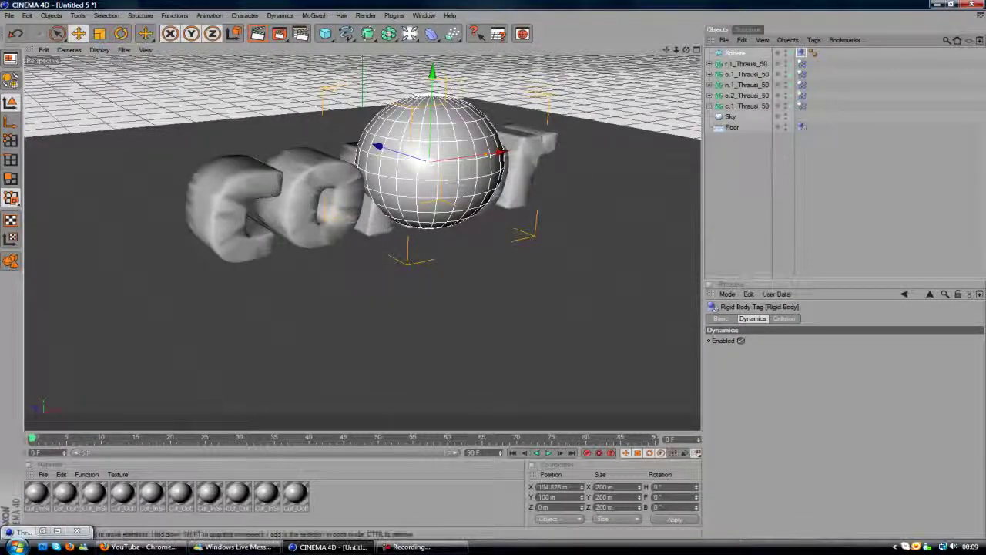
{"action": "left_click_drag", "start_coordinate": [505, 154], "coordinate": [489, 156]}
{"action": "left_click", "coordinate": [548, 453]}
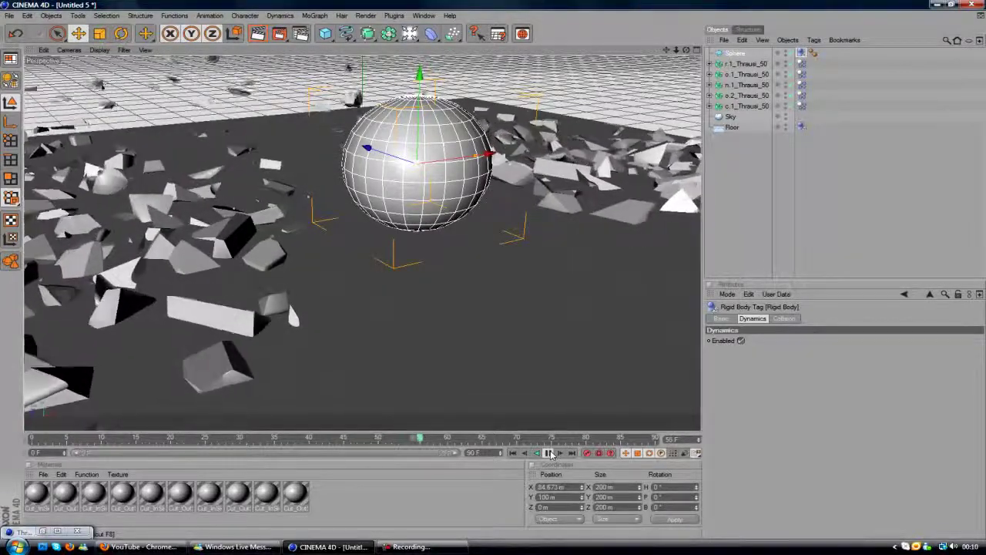
{"action": "left_click", "coordinate": [550, 453]}
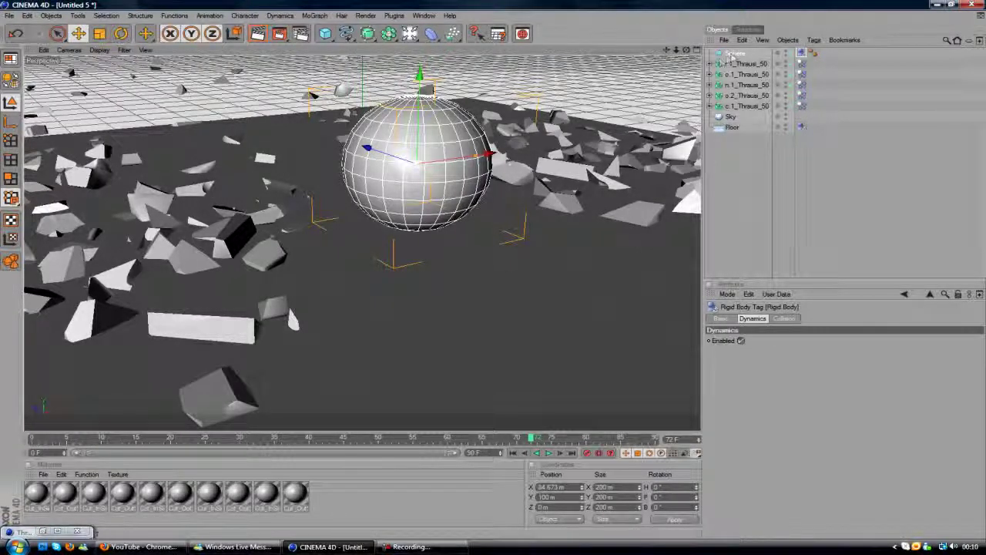
Hide the sphere in the editor and the renderer while keeping its rigid body in the scene
{"action": "left_click", "coordinate": [732, 54]}
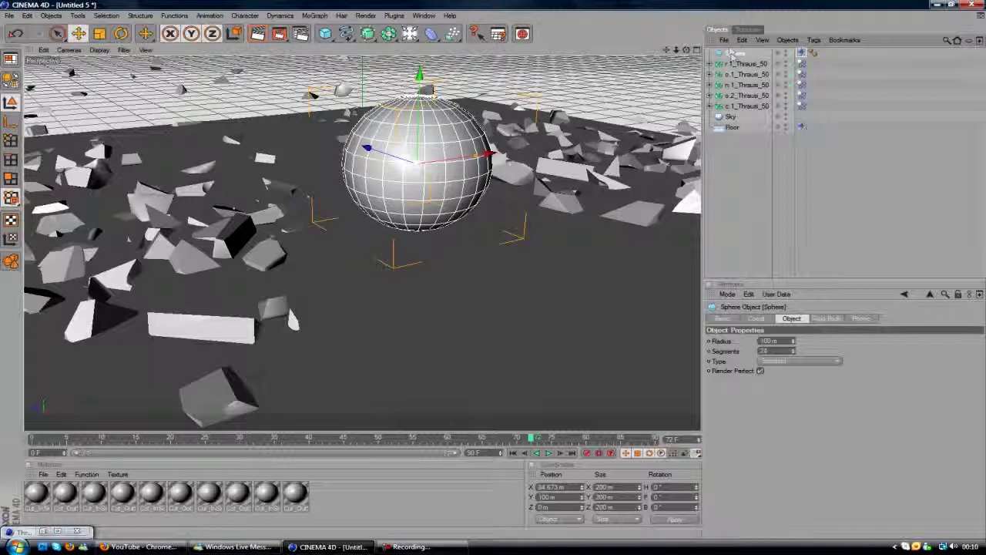
{"action": "left_click", "coordinate": [786, 54]}
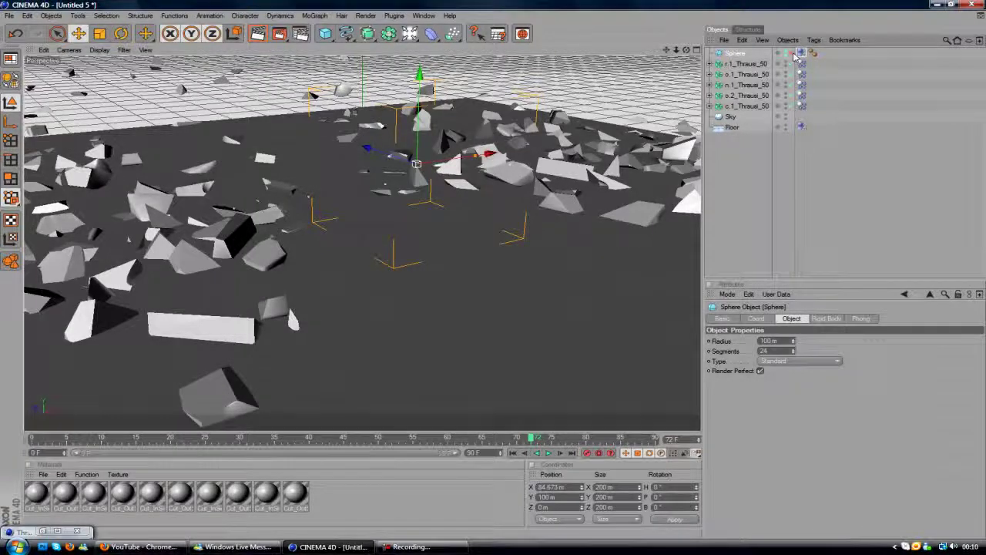
{"action": "left_click", "coordinate": [786, 54]}
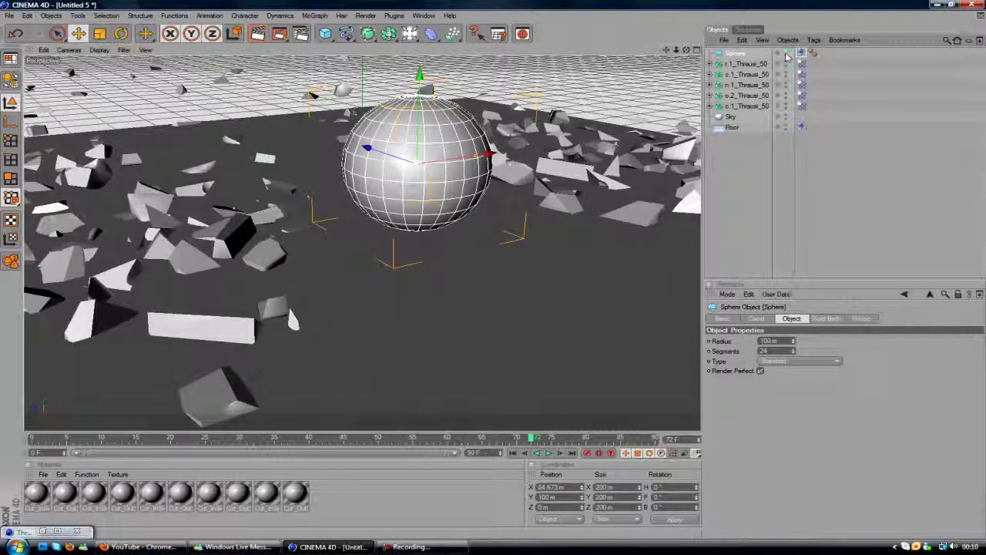
{"action": "left_click", "coordinate": [786, 54]}
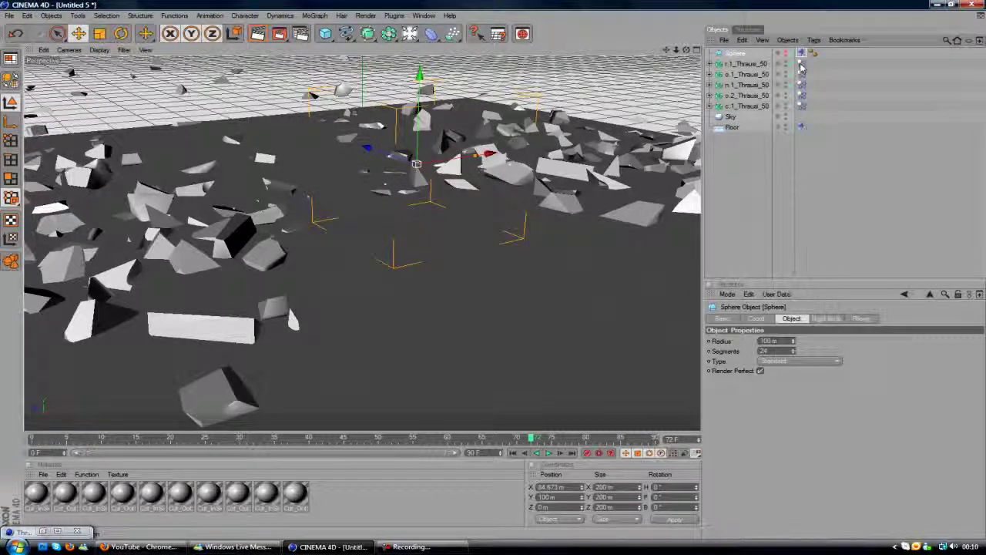
Replay the simulation from the first frame to check the explosion with the sphere hidden, and stop it
{"action": "left_click", "coordinate": [513, 452]}
{"action": "left_click", "coordinate": [547, 453]}
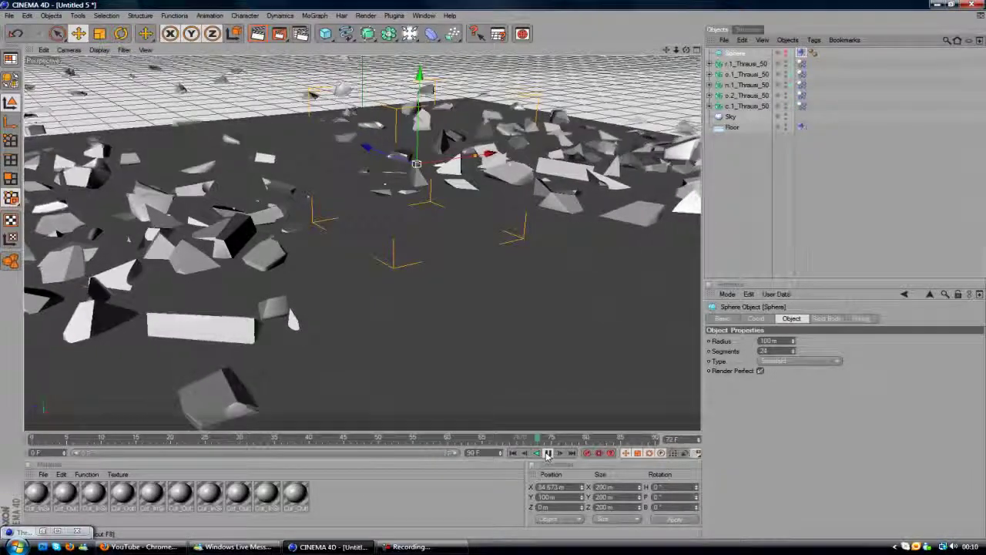
{"action": "left_click", "coordinate": [547, 453]}
{"action": "left_click", "coordinate": [591, 441]}
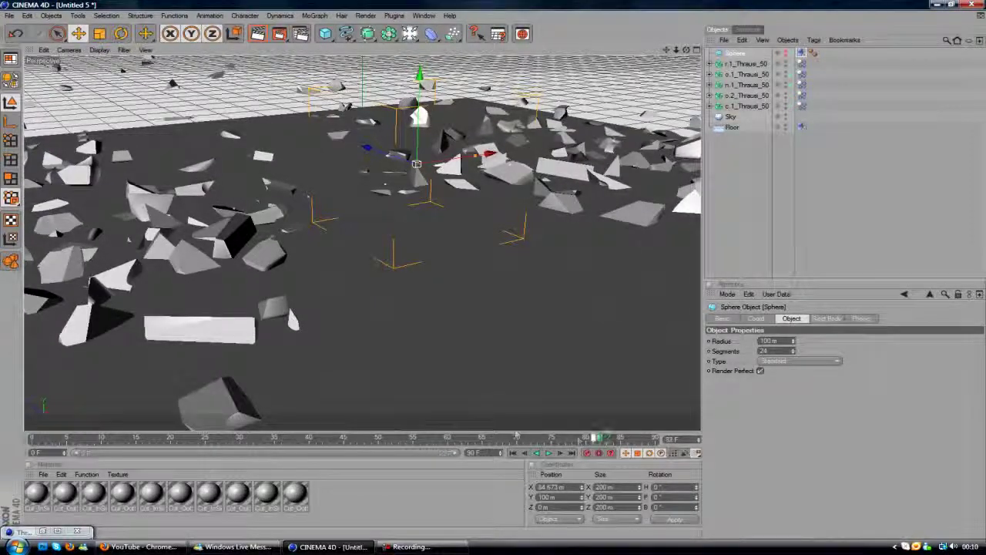
Replay the explosion from the first frame, stop it at frame 2, and test-render the view
{"action": "left_click", "coordinate": [261, 438]}
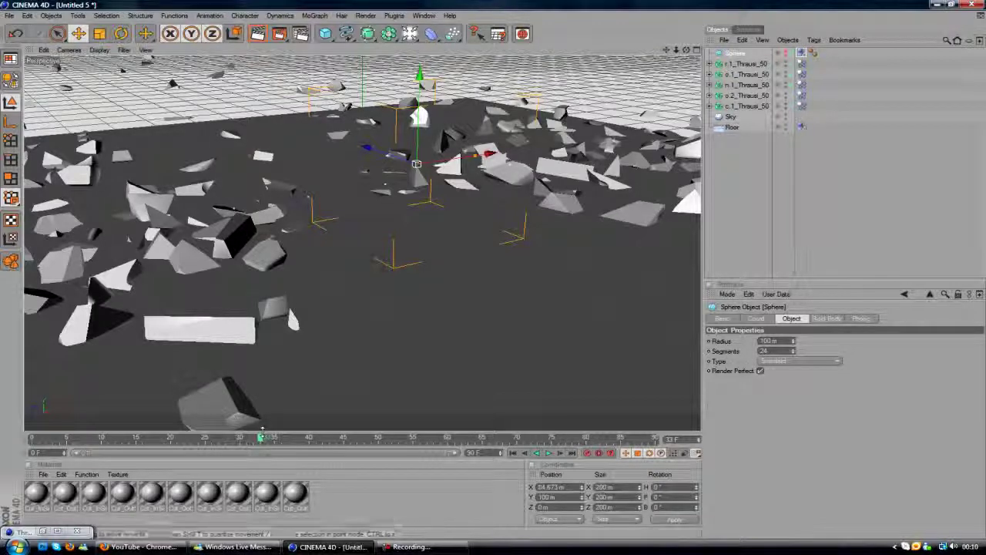
{"action": "left_click", "coordinate": [512, 453]}
{"action": "left_click", "coordinate": [547, 453]}
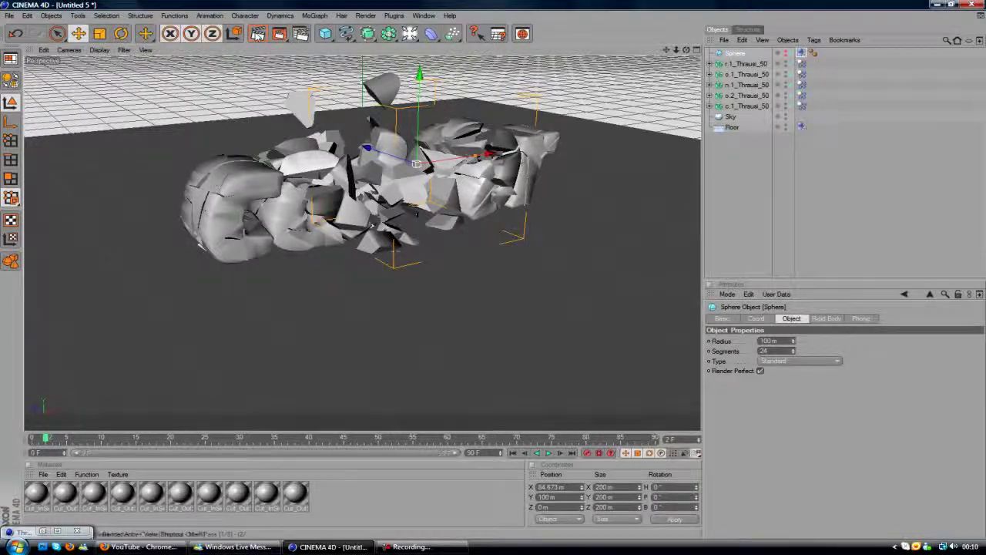
{"action": "left_click", "coordinate": [258, 33]}
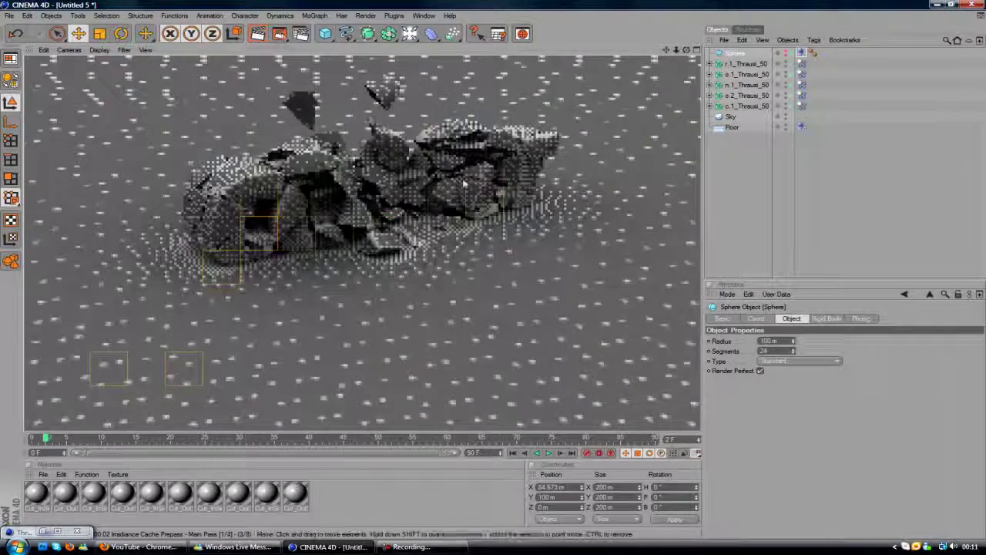
Add a light and raise it to about 523 m in Y above the letters
{"action": "scroll", "coordinate": [464, 183], "scroll_direction": "down", "scroll_amount": 5}
{"action": "left_click", "coordinate": [523, 33]}
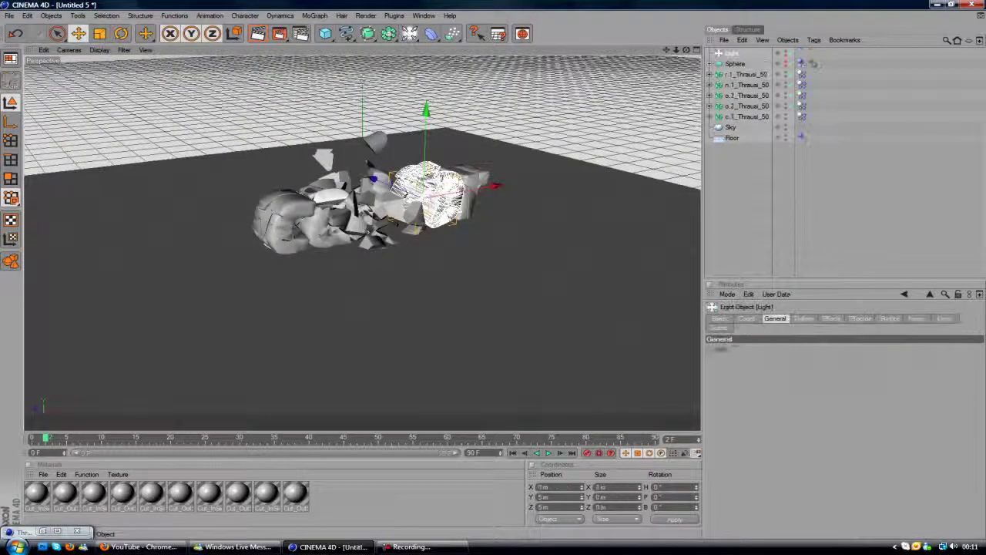
{"action": "left_click_drag", "start_coordinate": [362, 157], "coordinate": [363, 6]}
Set the light's shadow to Shadow Maps (Soft) and its intensity to about 65 %
{"action": "left_click", "coordinate": [783, 400]}
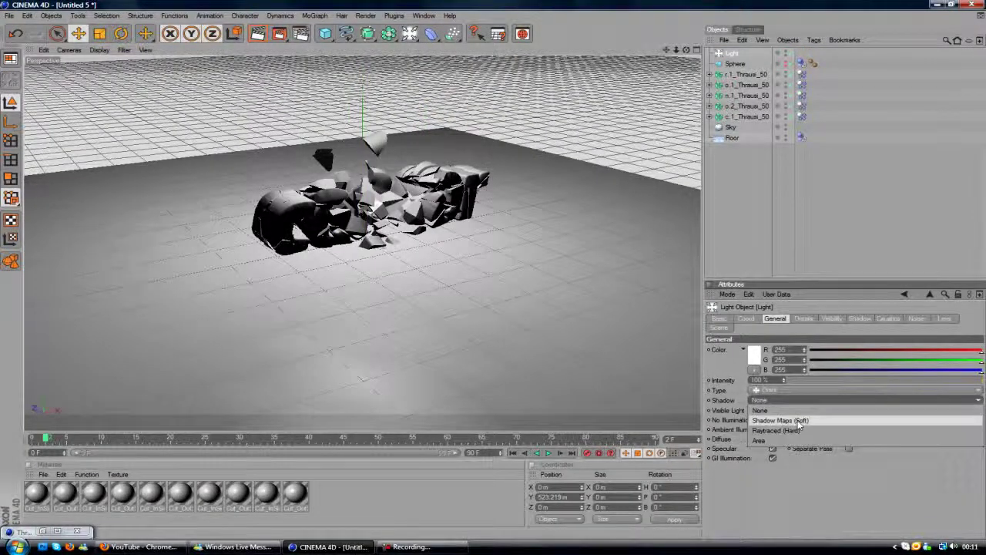
{"action": "left_click", "coordinate": [785, 411]}
{"action": "left_click_drag", "start_coordinate": [879, 381], "coordinate": [915, 377]}
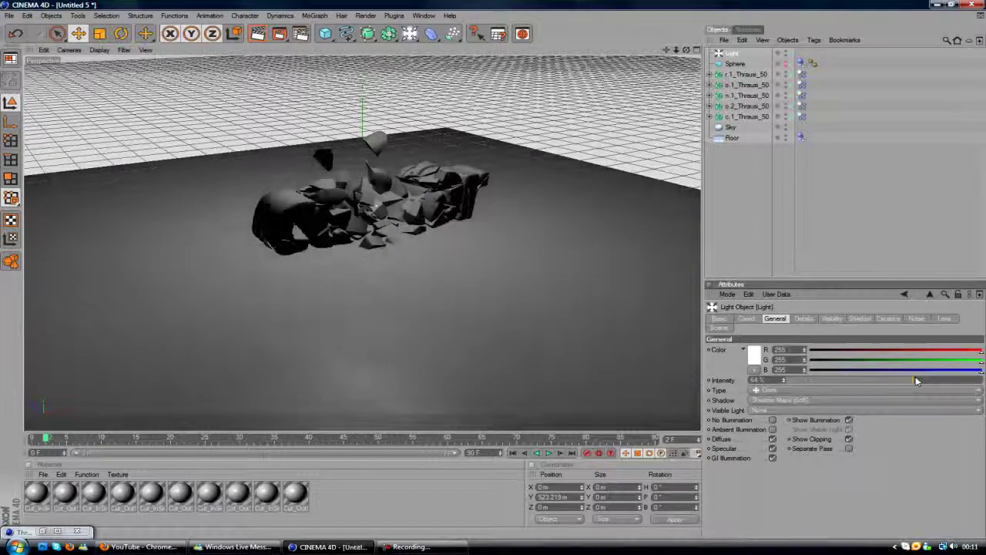
Tint the light pale cyan (RGB 182, 255, 236) and test-render the view to check the lighting
{"action": "left_click", "coordinate": [756, 354]}
{"action": "left_click", "coordinate": [774, 315]}
{"action": "left_click", "coordinate": [708, 322]}
{"action": "left_click", "coordinate": [734, 392]}
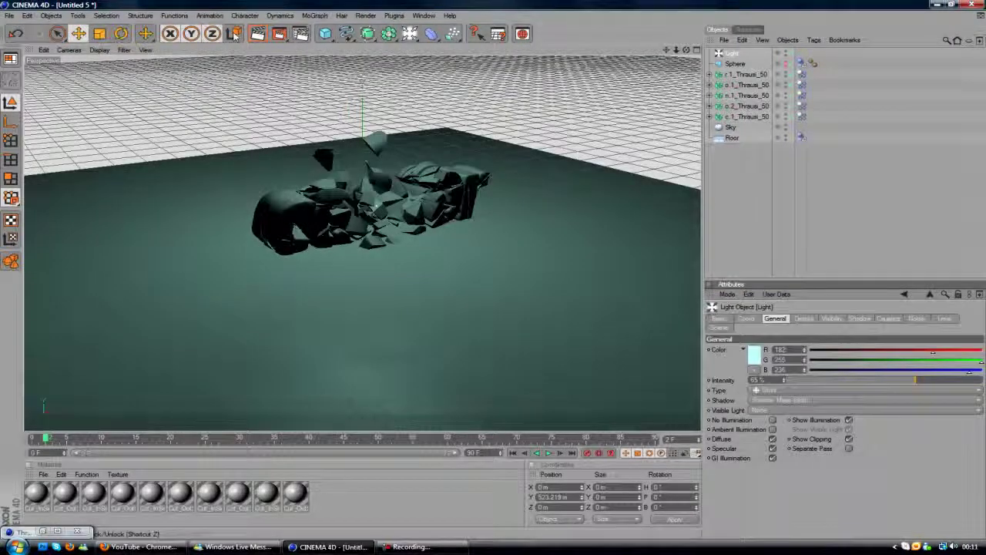
{"action": "left_click", "coordinate": [259, 34]}
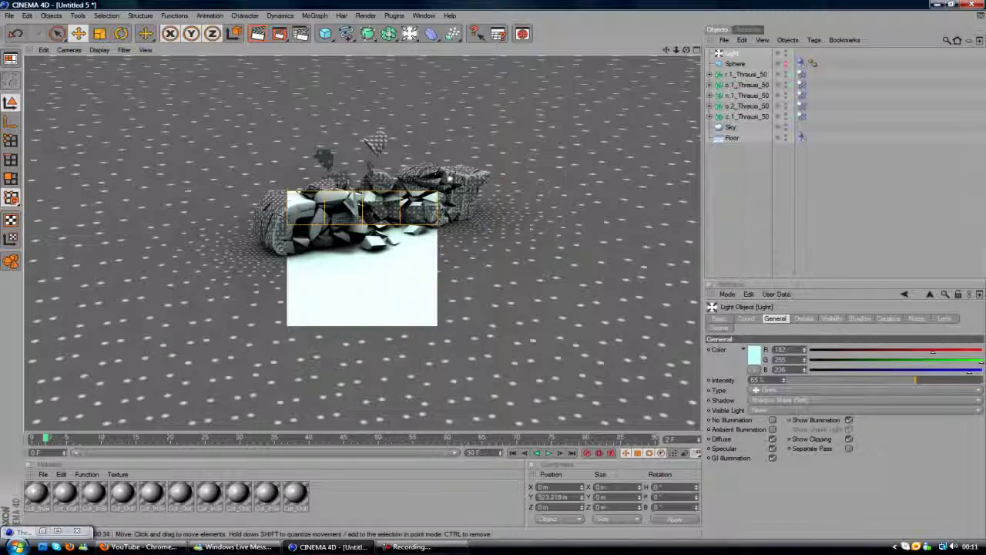
{"action": "left_click", "coordinate": [424, 376]}
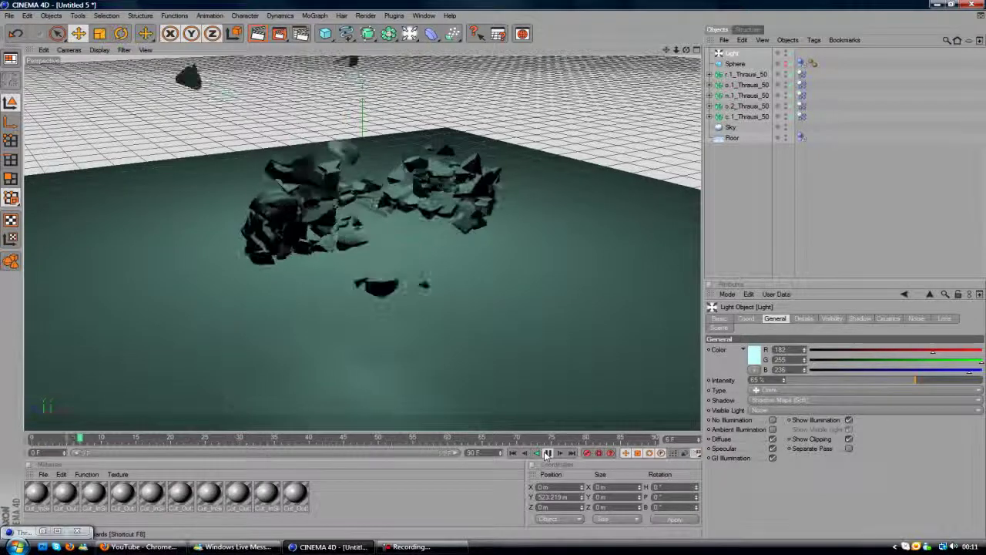
Move the hidden sphere to about -181 m in X and replay the simulation from the first frame
{"action": "left_click", "coordinate": [733, 63]}
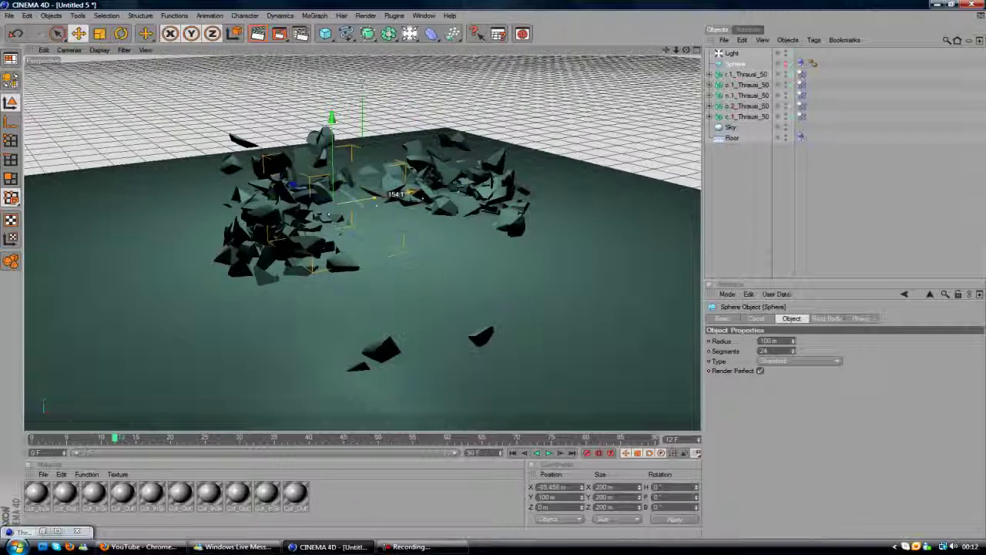
{"action": "left_click", "coordinate": [513, 453]}
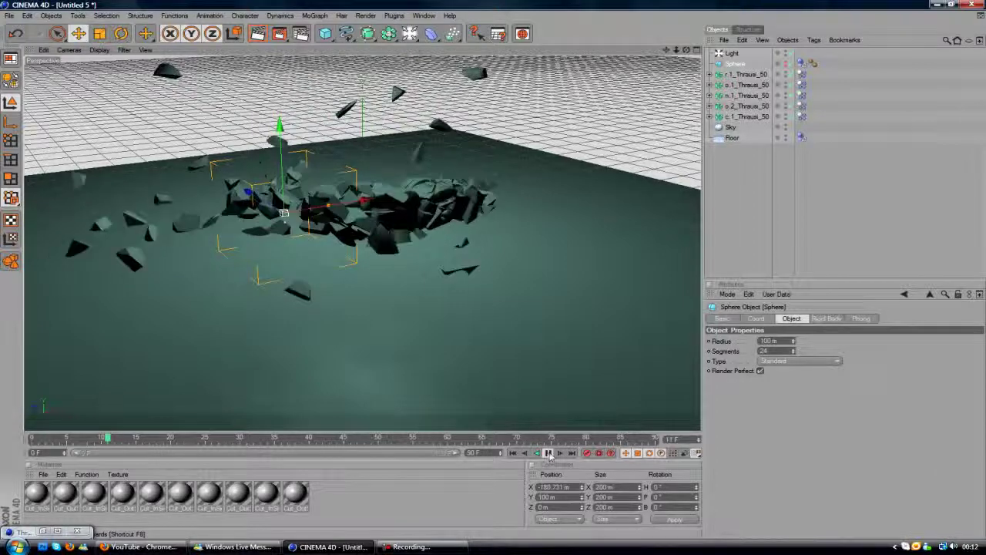
{"action": "left_click", "coordinate": [548, 453]}
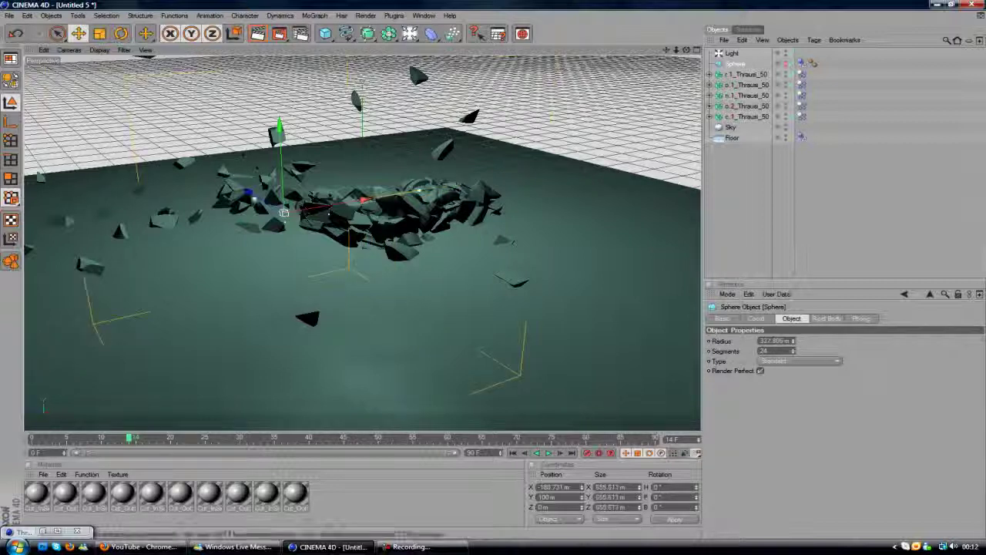
Move the sphere to about 82 m in X, set its radius to about 199 m, and replay the simulation from the first frame
{"action": "left_click_drag", "start_coordinate": [283, 211], "coordinate": [395, 210]}
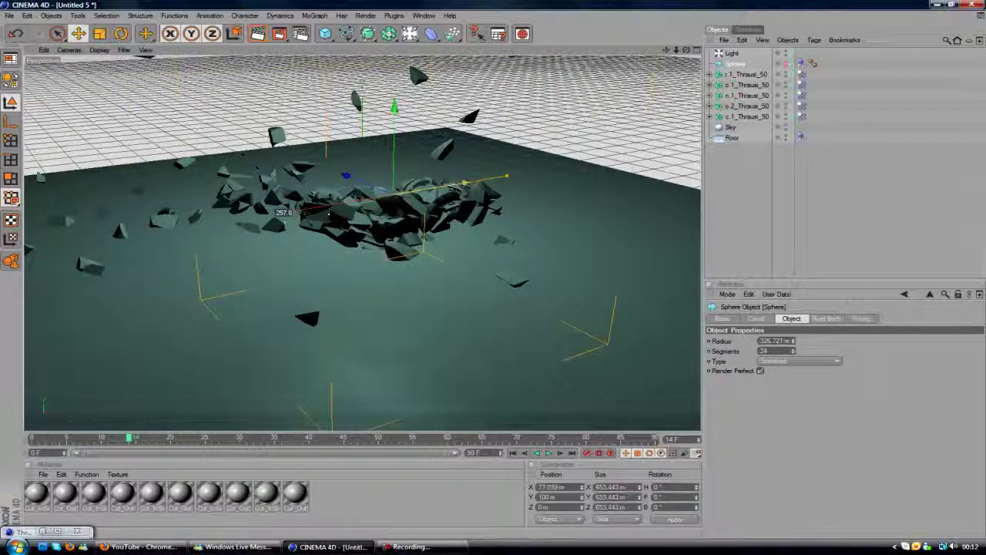
{"action": "left_click_drag", "start_coordinate": [284, 211], "coordinate": [273, 211]}
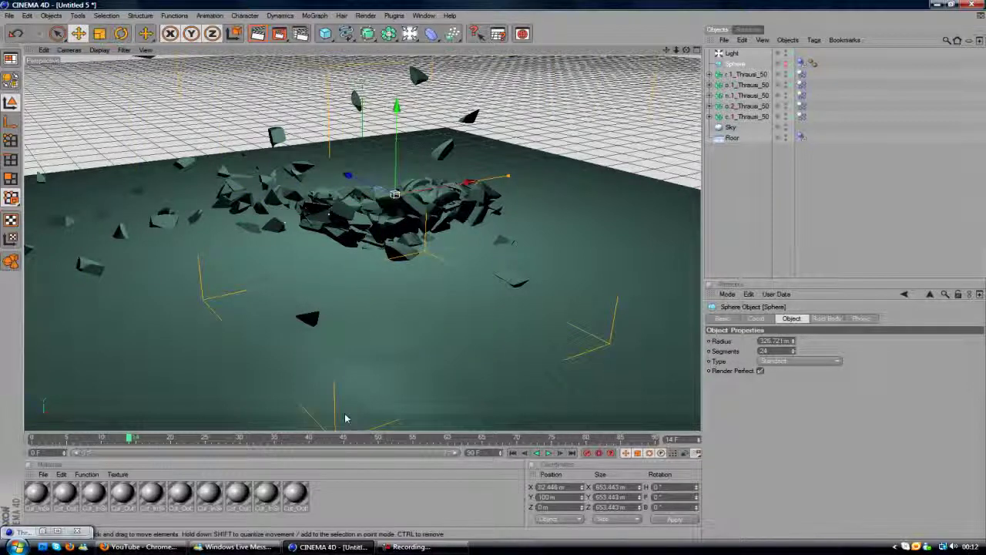
{"action": "left_click", "coordinate": [512, 452]}
{"action": "left_click", "coordinate": [547, 452]}
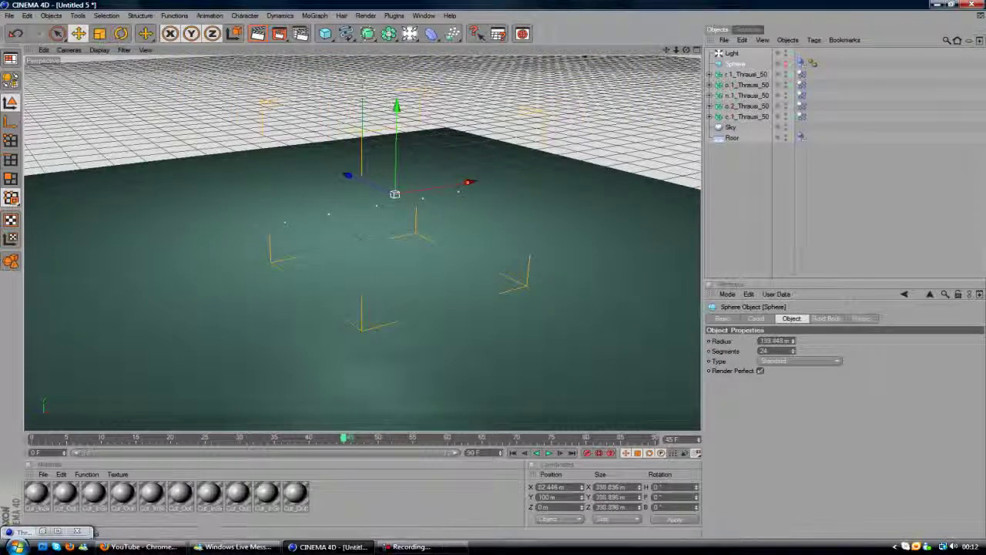
{"action": "left_click", "coordinate": [512, 452]}
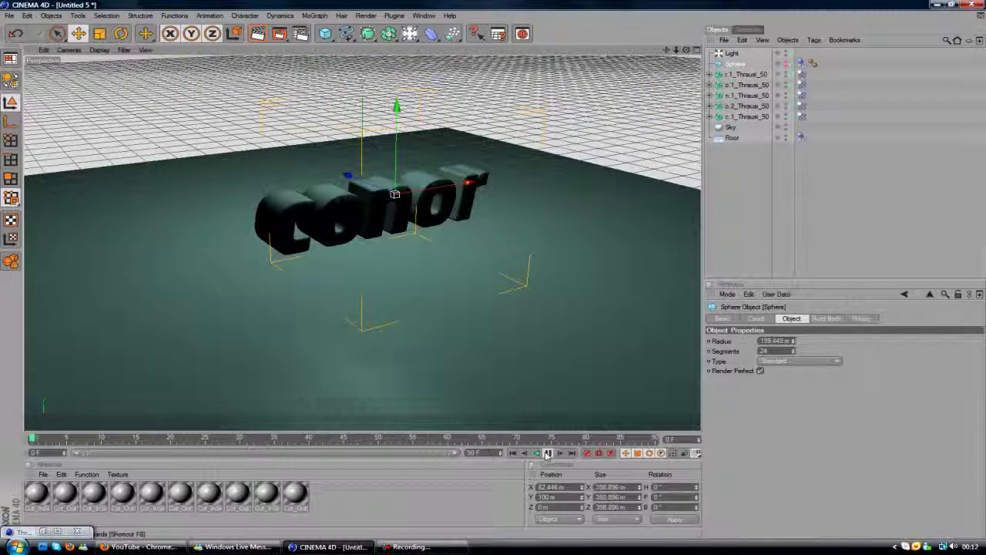
{"action": "left_click", "coordinate": [547, 453]}
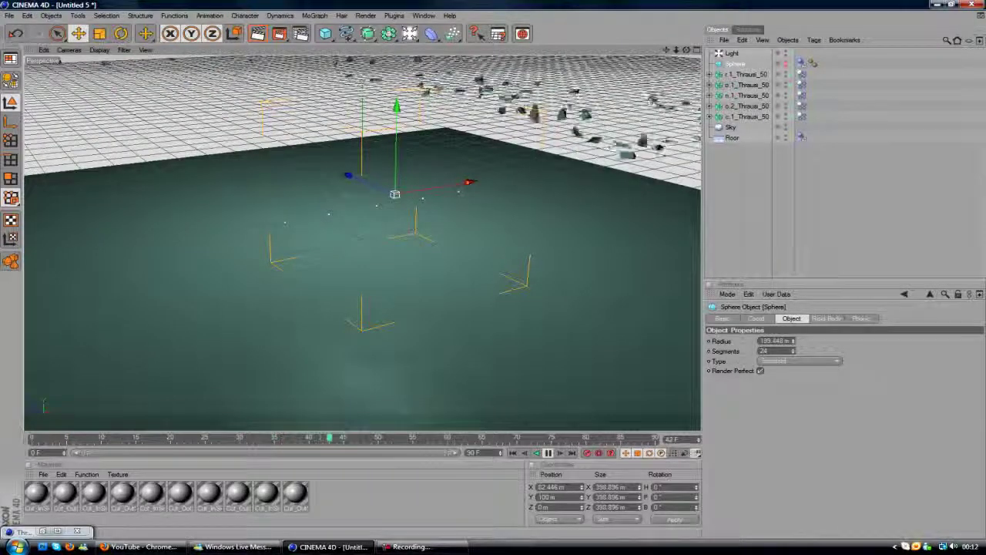
Try the Custom Initial Velocity option in the Rigid Body tag of the letter r, and turn it off again
{"action": "left_click", "coordinate": [741, 74]}
{"action": "left_click", "coordinate": [801, 74]}
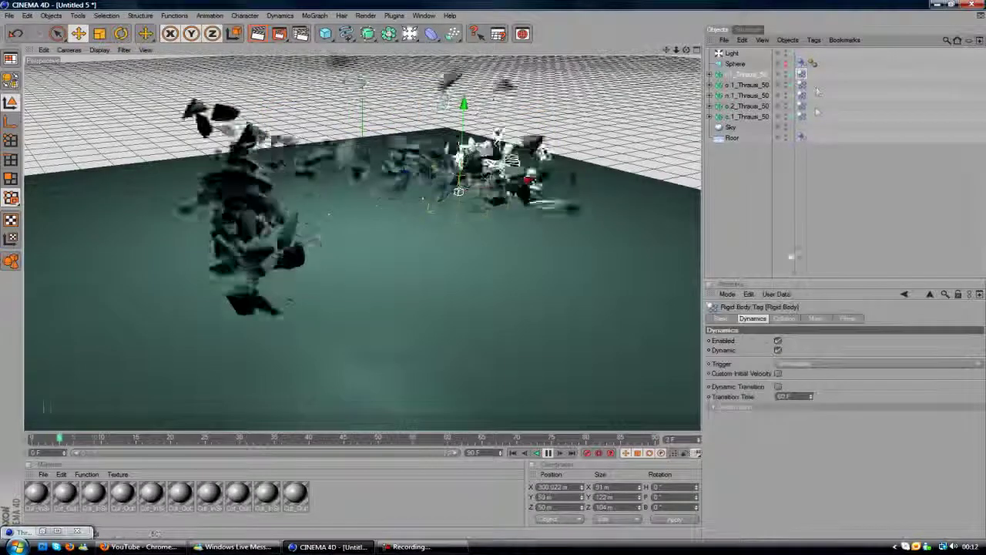
{"action": "left_click", "coordinate": [777, 373]}
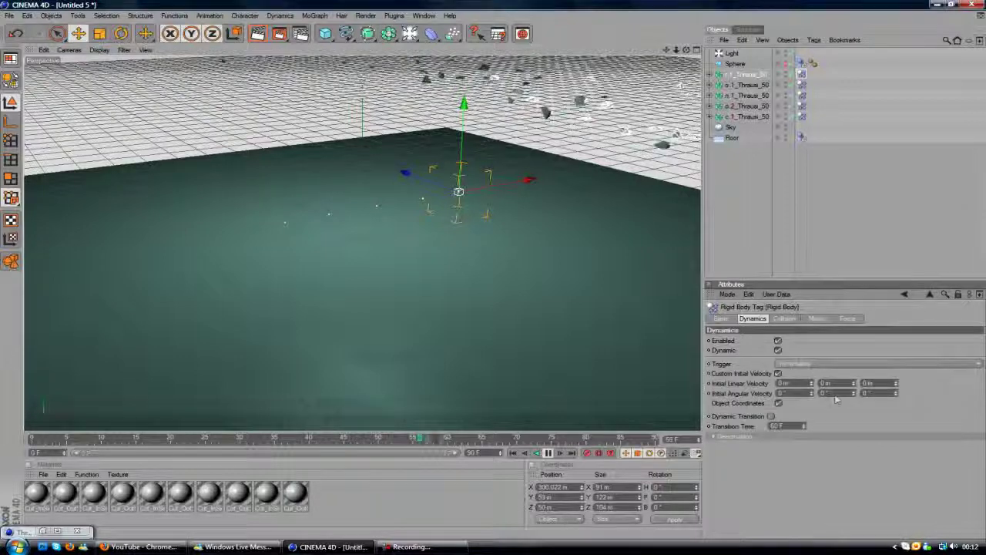
{"action": "left_click", "coordinate": [778, 373]}
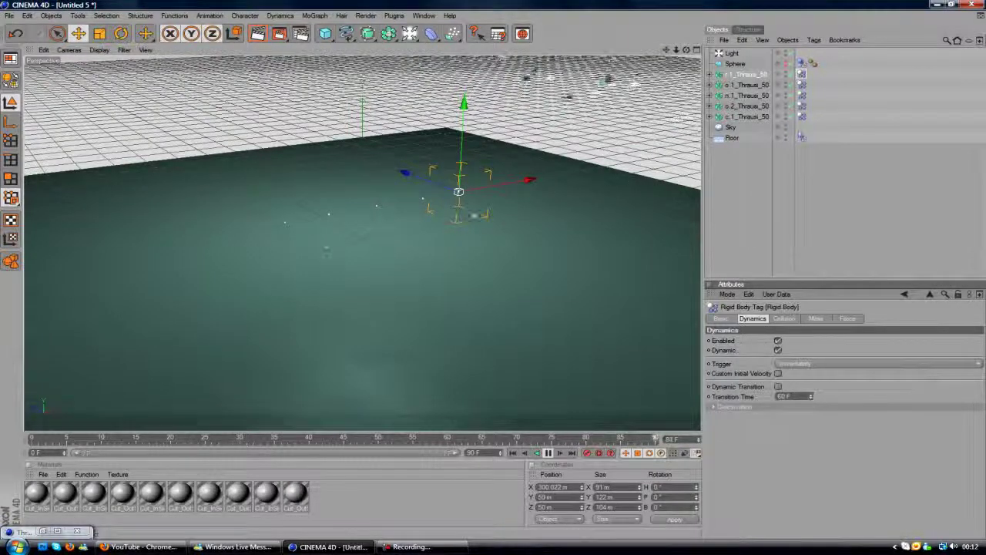